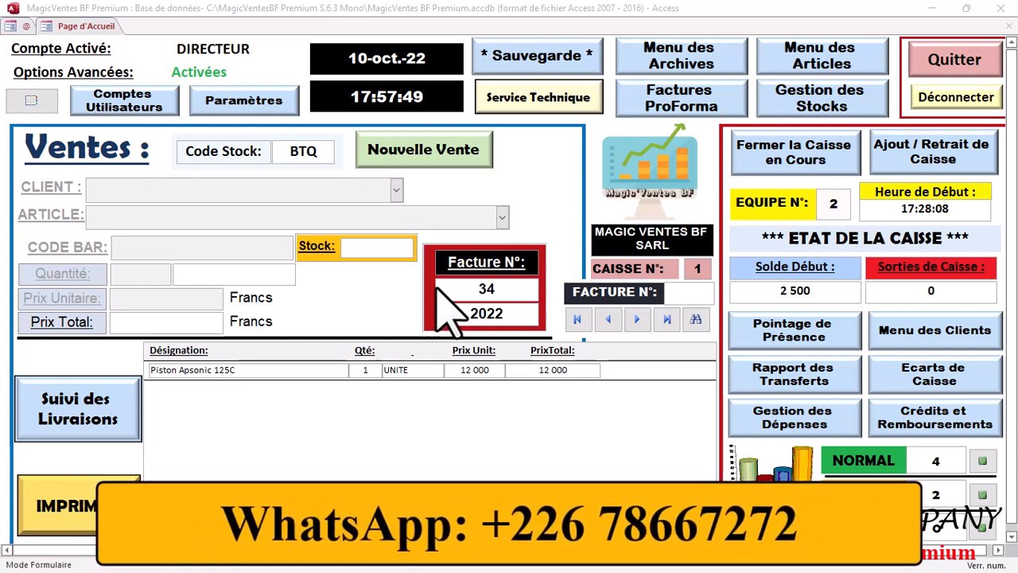
Step: Start a new sale billed to a client account and choose the client
{"action": "left_click", "coordinate": [483, 177]}
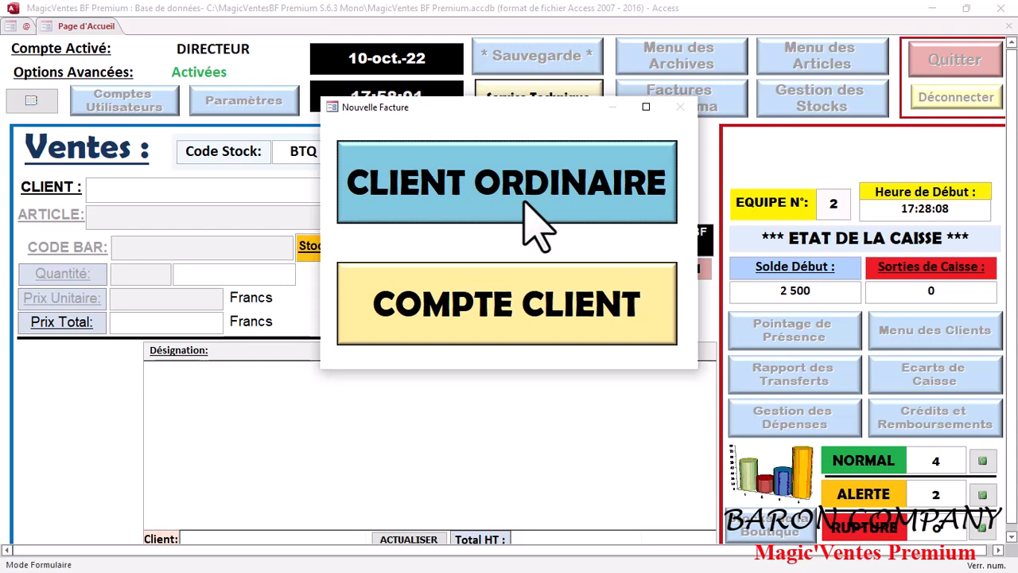
{"action": "left_click", "coordinate": [511, 312]}
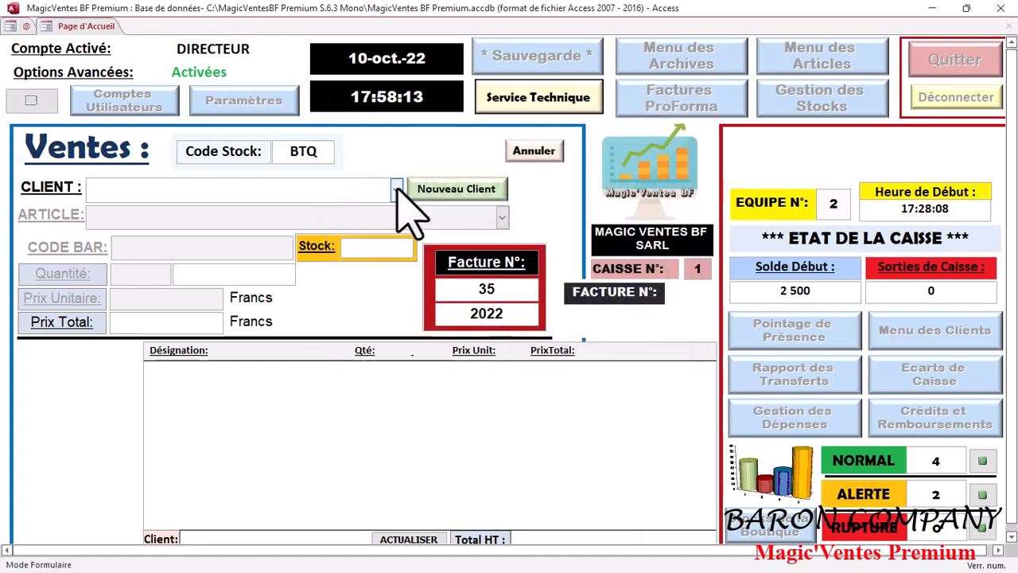
{"action": "left_click", "coordinate": [396, 190]}
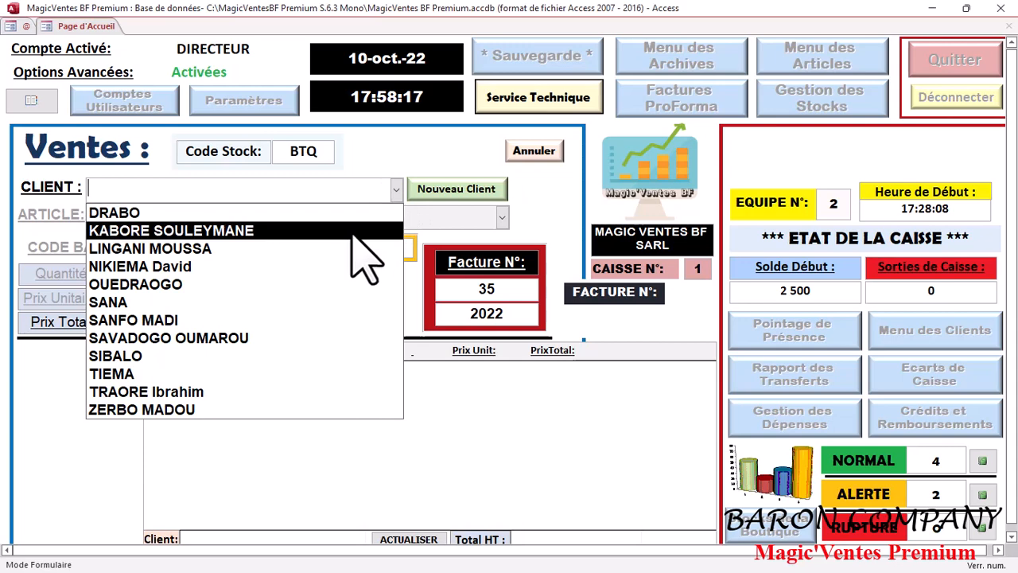
{"action": "left_click", "coordinate": [355, 235]}
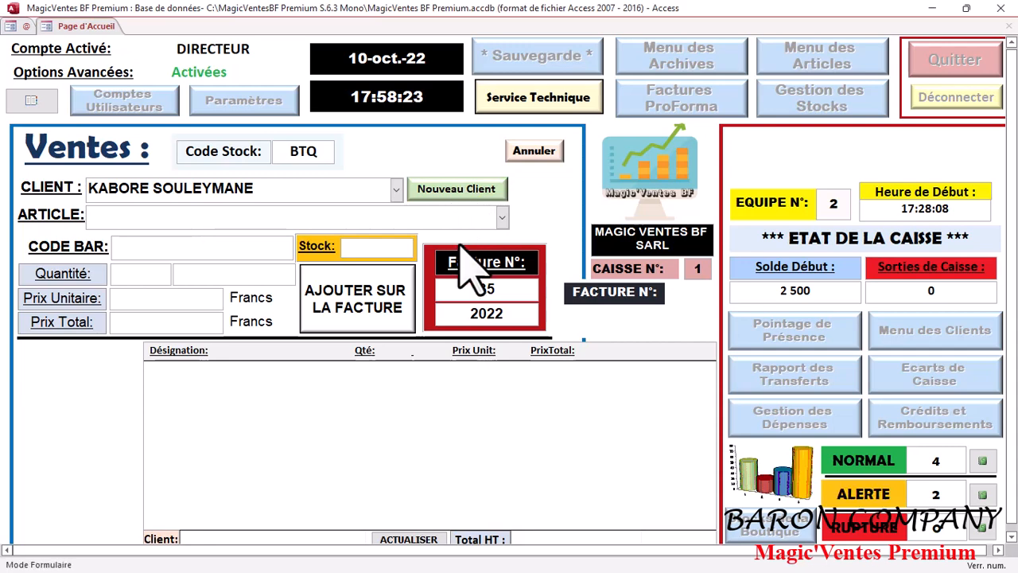
Step: Add one Tecno Camon 19 pro 256GB+8GB at 230 000 to invoice 35 and cash it
{"action": "left_click", "coordinate": [501, 217]}
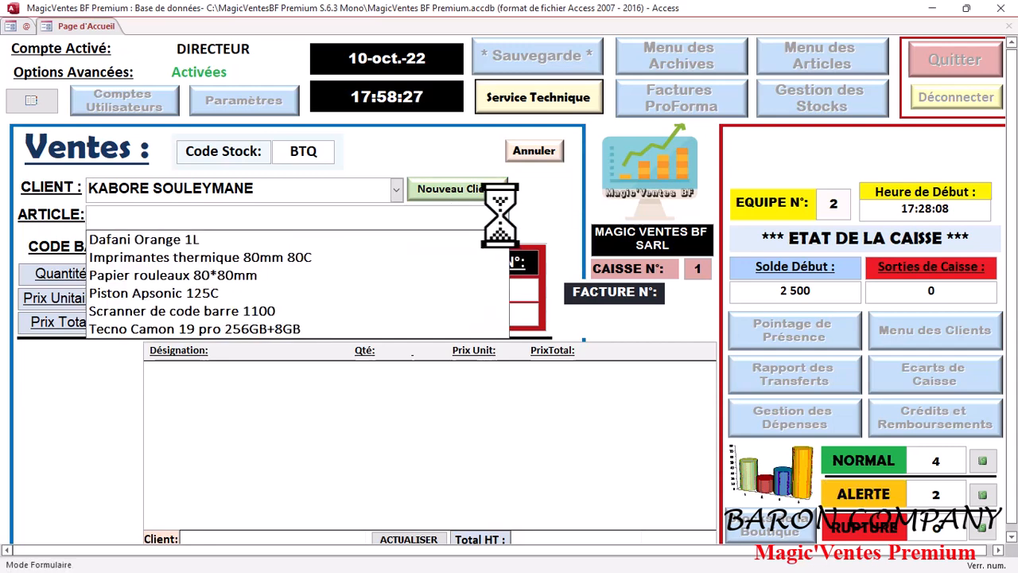
{"action": "left_click", "coordinate": [380, 330]}
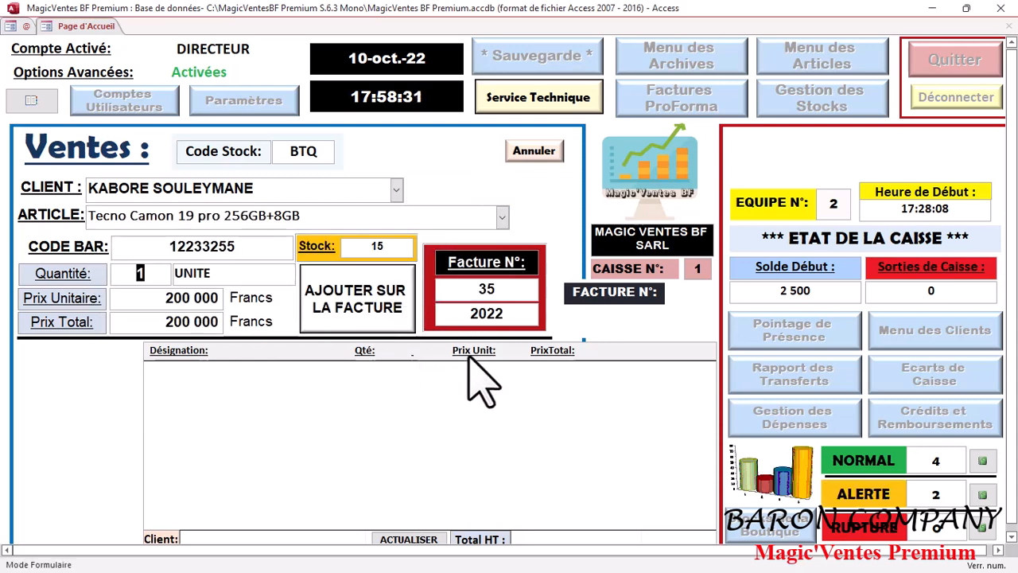
{"action": "left_click", "coordinate": [190, 299]}
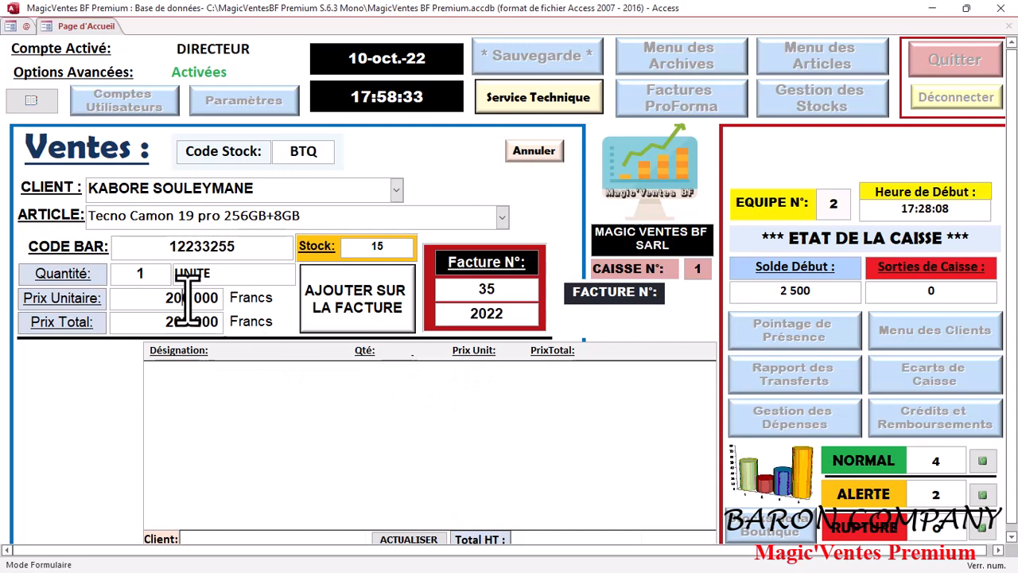
{"action": "key", "text": "BackSpace"}
{"action": "type", "text": "3"}
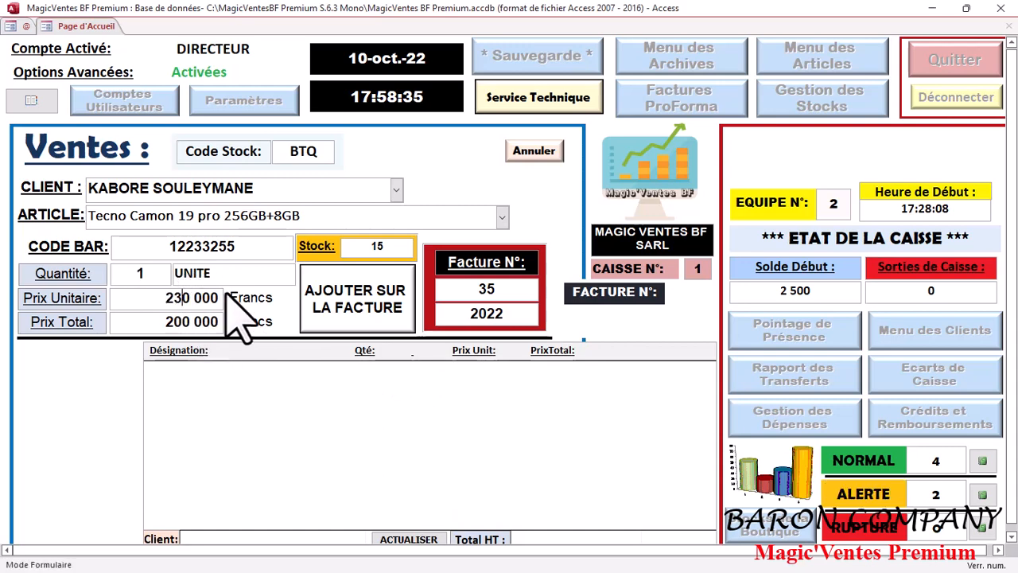
{"action": "left_click", "coordinate": [390, 318]}
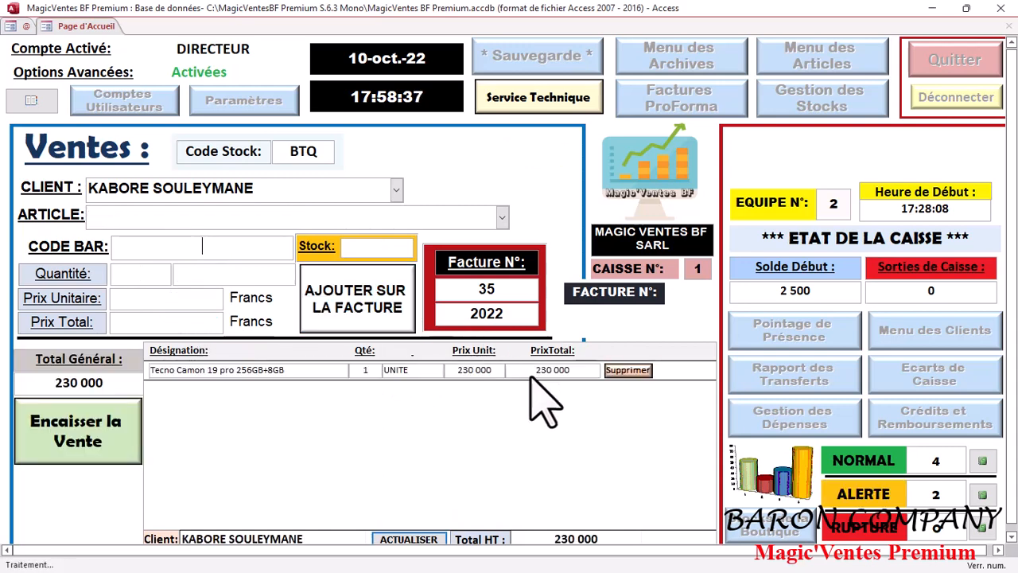
{"action": "left_click", "coordinate": [75, 449]}
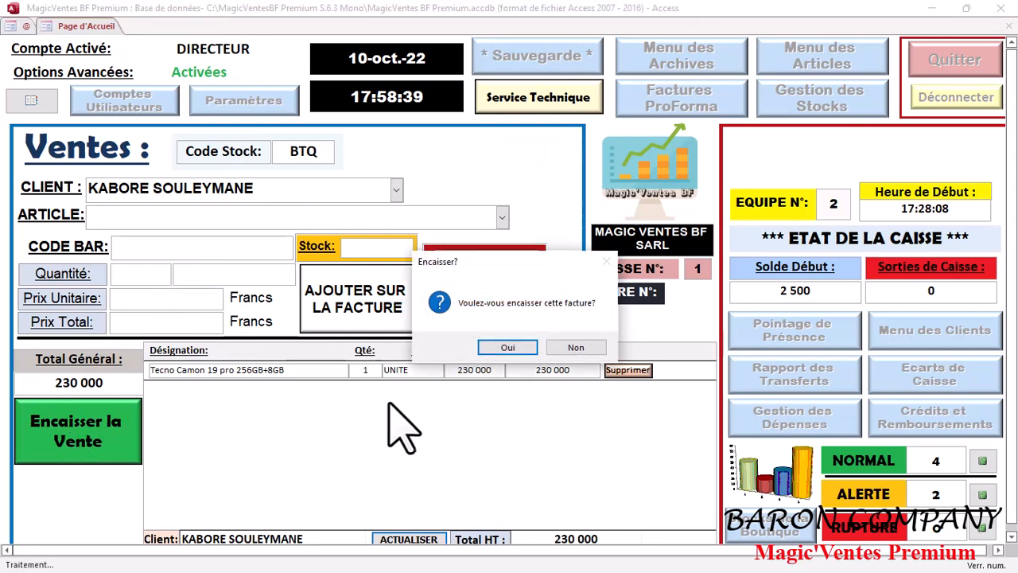
Step: Confirm cashing invoice 35 to bring up its payment form
{"action": "left_click", "coordinate": [509, 346]}
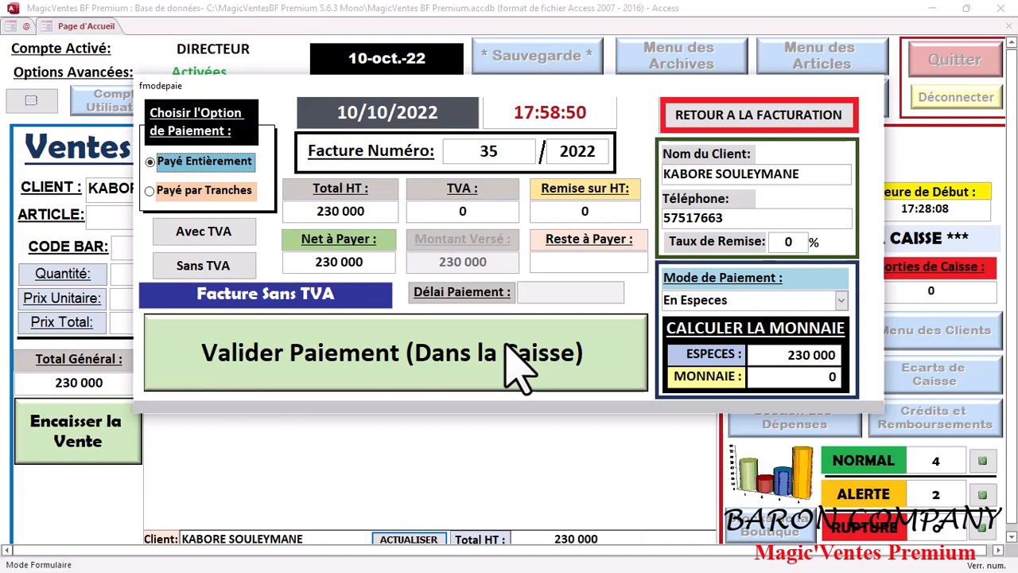
Step: Switch invoice 35 to installments with 100 000 paid now, leaving 130 000
{"action": "left_click", "coordinate": [189, 193]}
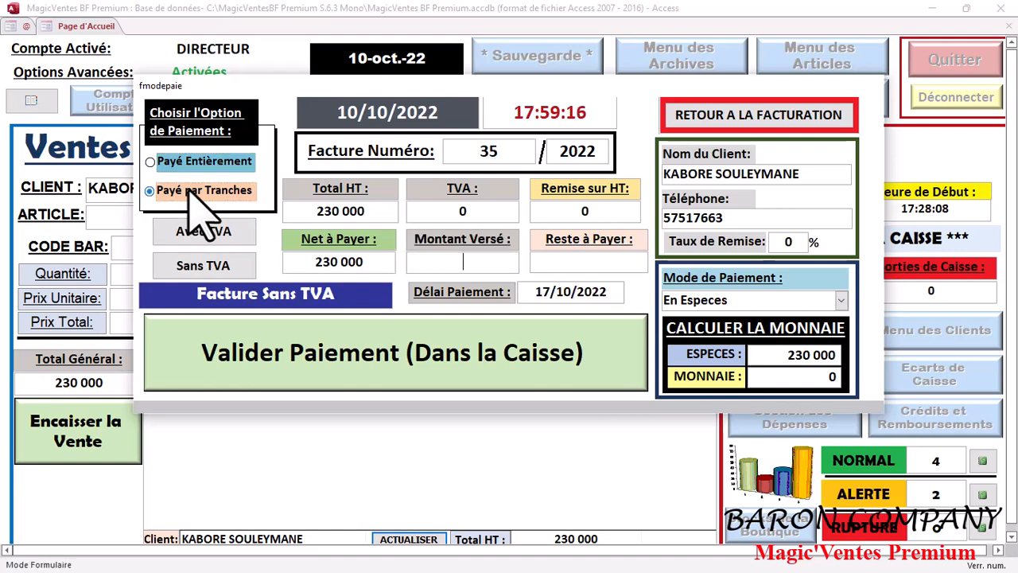
{"action": "left_click", "coordinate": [459, 266]}
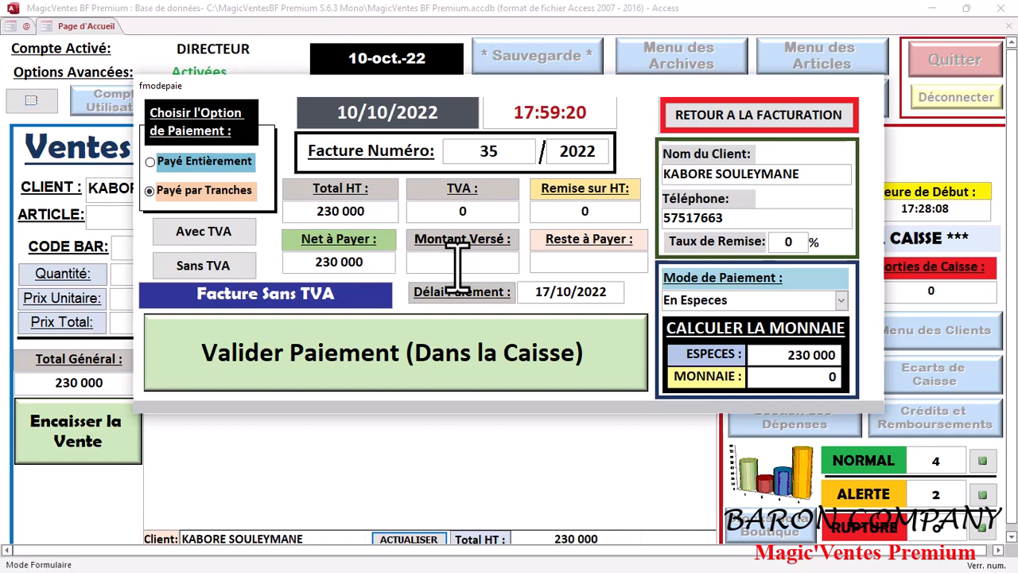
{"action": "type", "text": "0"}
{"action": "type", "text": "0000"}
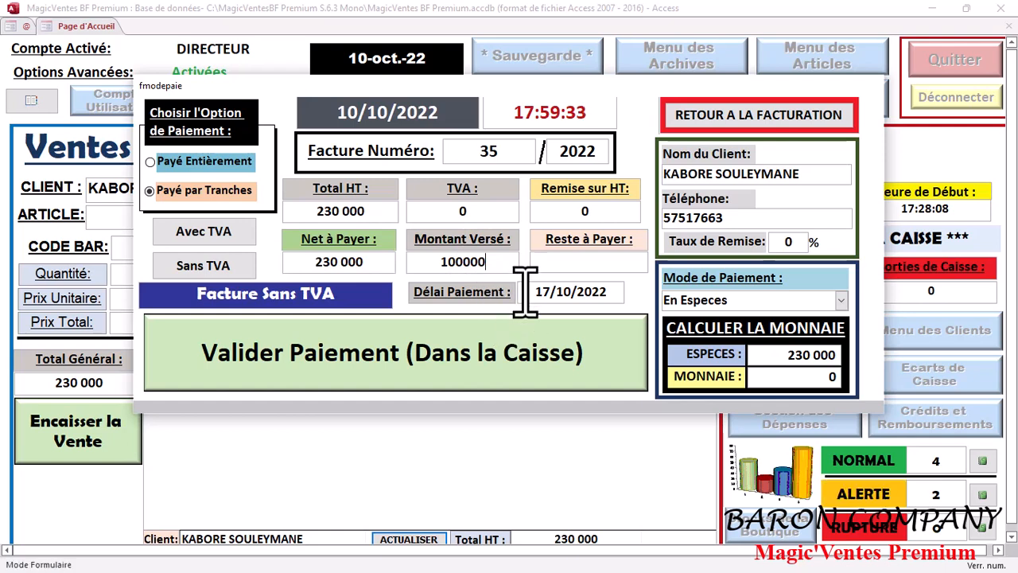
Step: Set the payment due date to 11 October 2022
{"action": "left_click", "coordinate": [567, 296]}
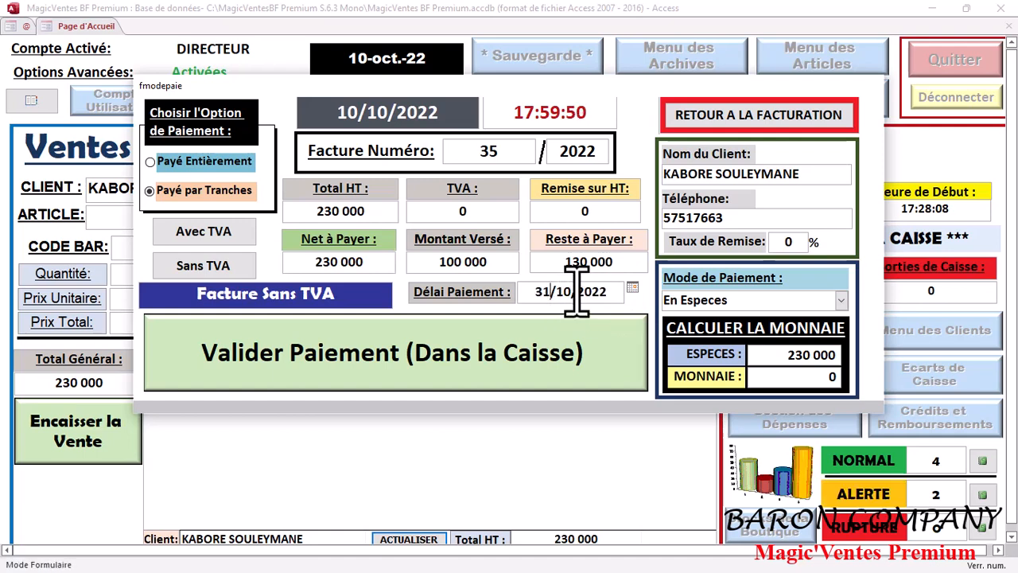
{"action": "type", "text": "2"}
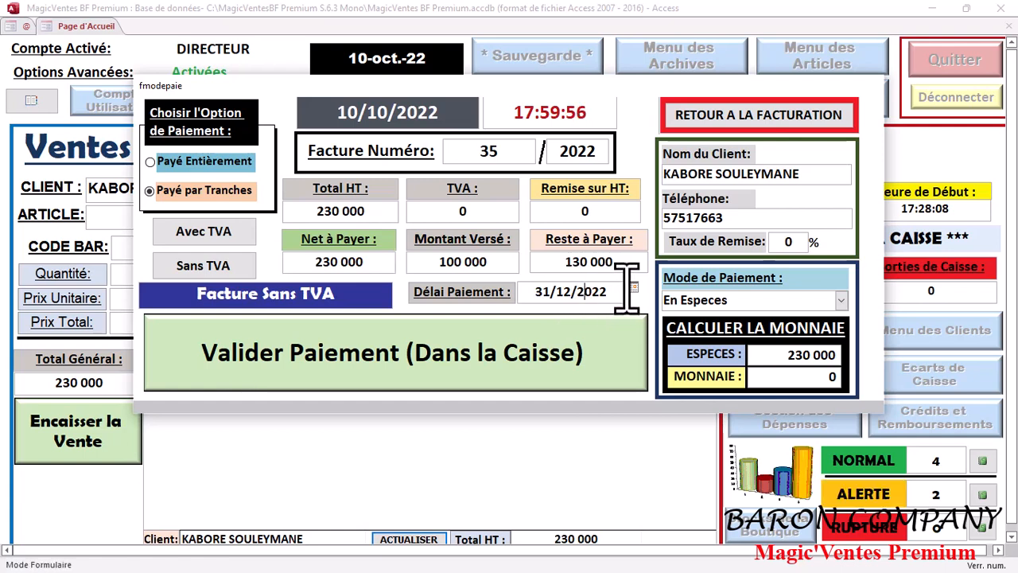
{"action": "left_click", "coordinate": [631, 288]}
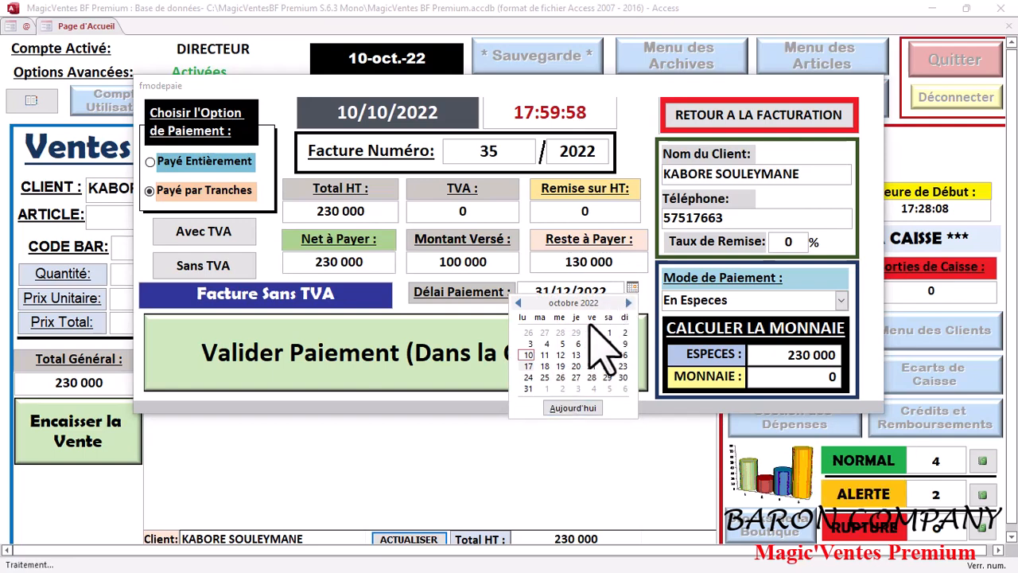
{"action": "left_click", "coordinate": [641, 309]}
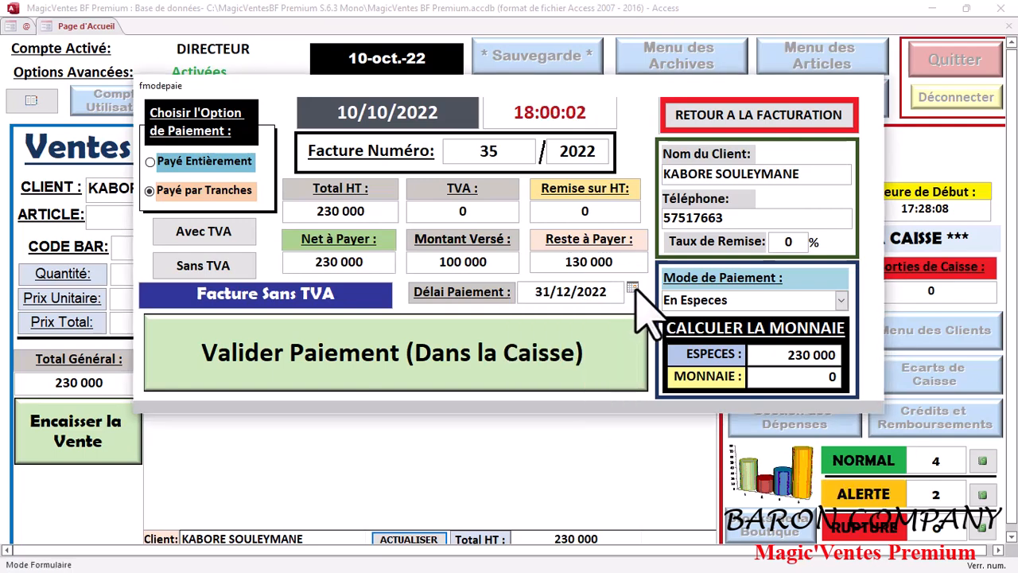
{"action": "left_click", "coordinate": [631, 288]}
{"action": "left_click", "coordinate": [627, 303]}
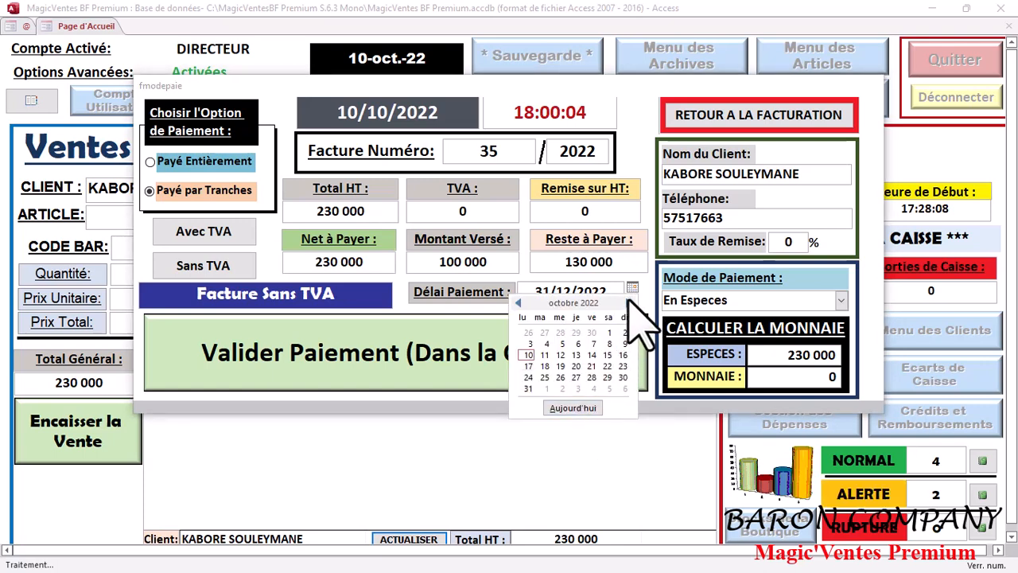
{"action": "left_click", "coordinate": [627, 303]}
{"action": "left_click", "coordinate": [518, 303]}
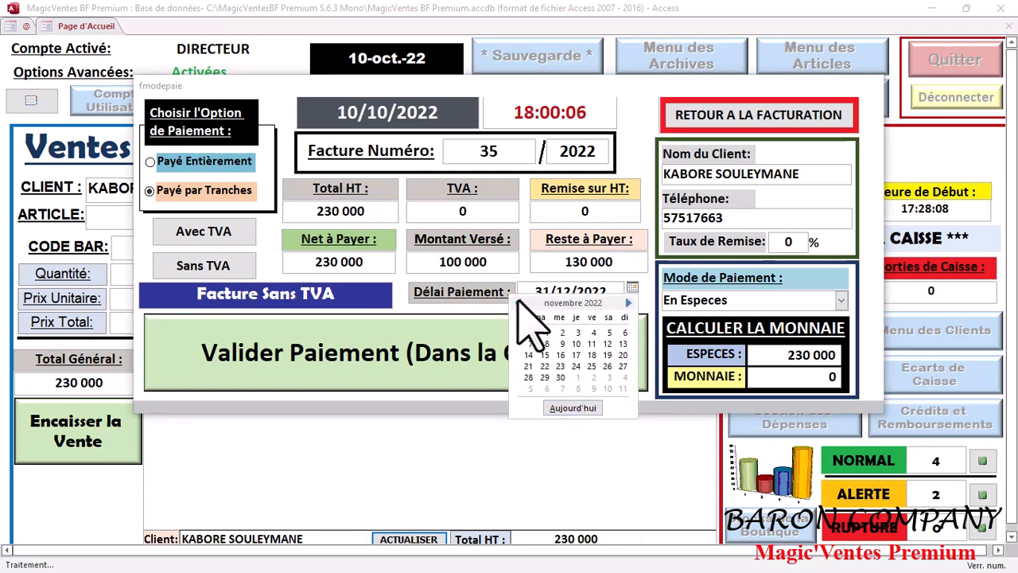
{"action": "left_click", "coordinate": [517, 303]}
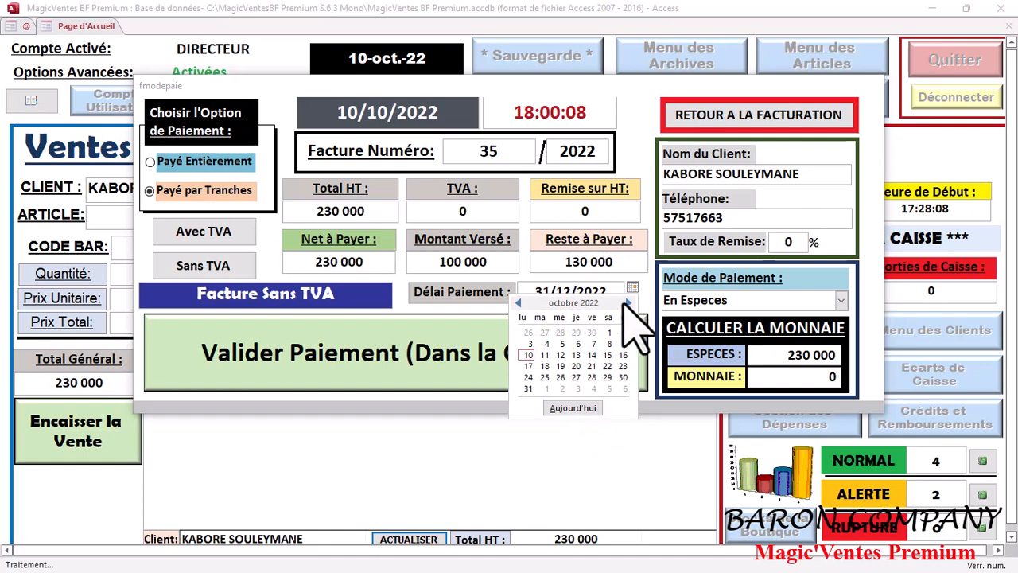
{"action": "left_click", "coordinate": [544, 355]}
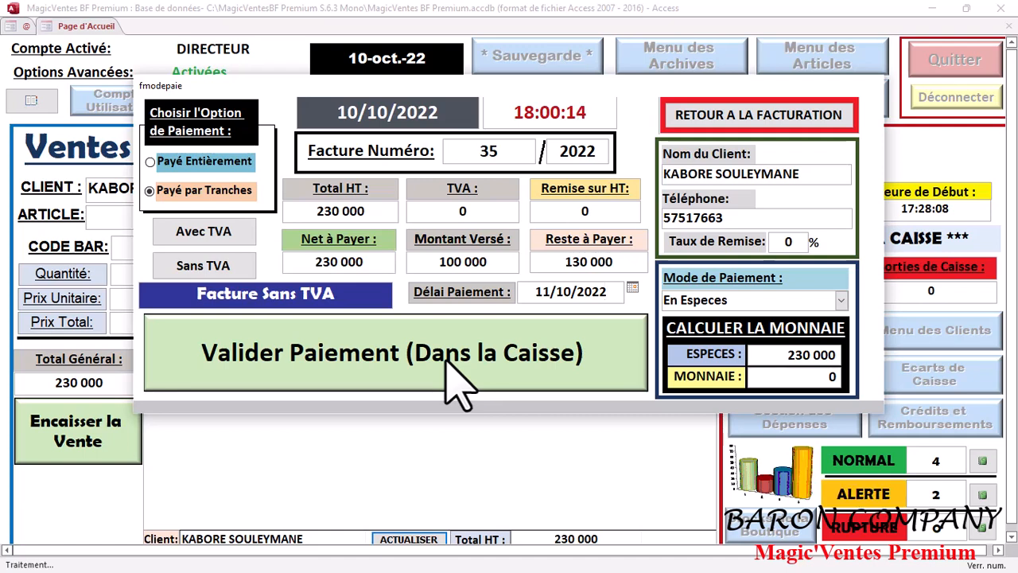
Step: Validate the down payment in cash (EN ESPECES) into the till and acknowledge the balance message
{"action": "left_click", "coordinate": [840, 300]}
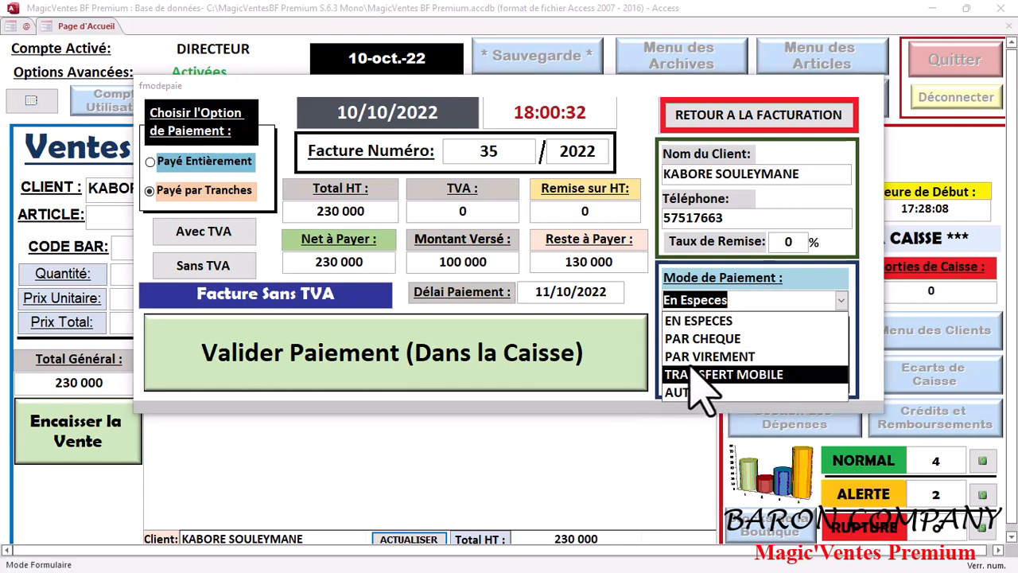
{"action": "left_click", "coordinate": [717, 321]}
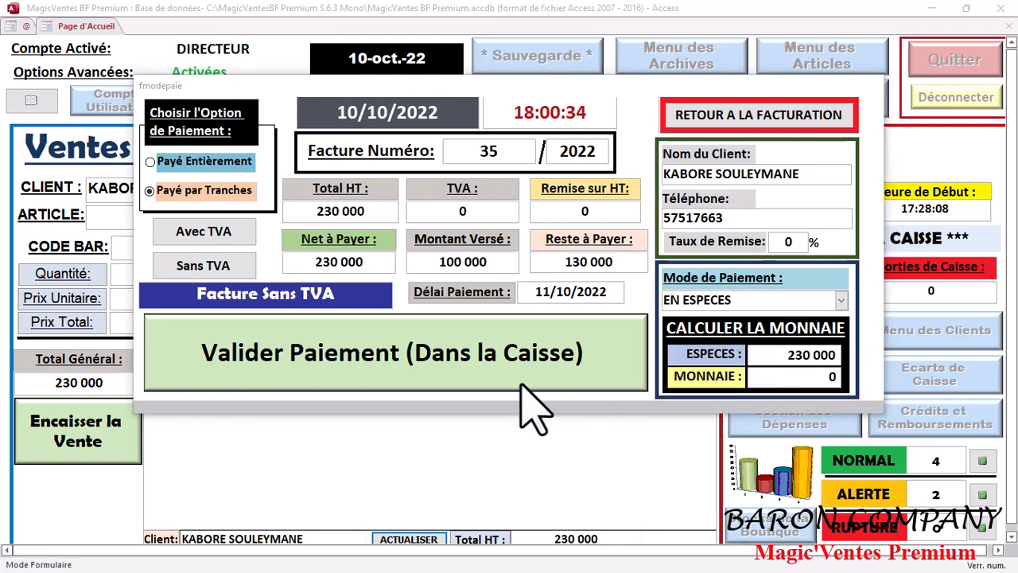
{"action": "left_click", "coordinate": [509, 356]}
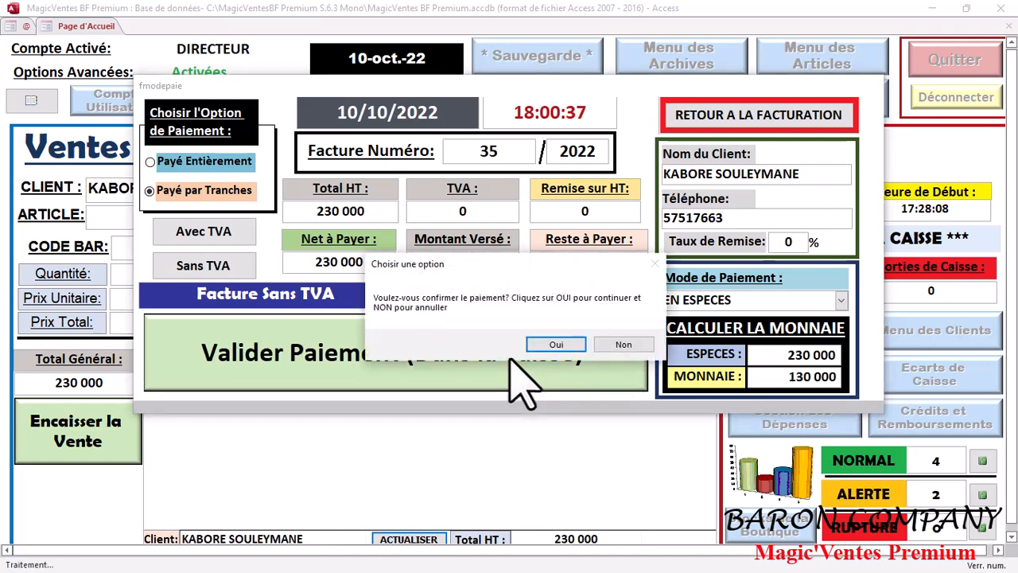
{"action": "left_click", "coordinate": [557, 345]}
{"action": "left_click", "coordinate": [618, 346]}
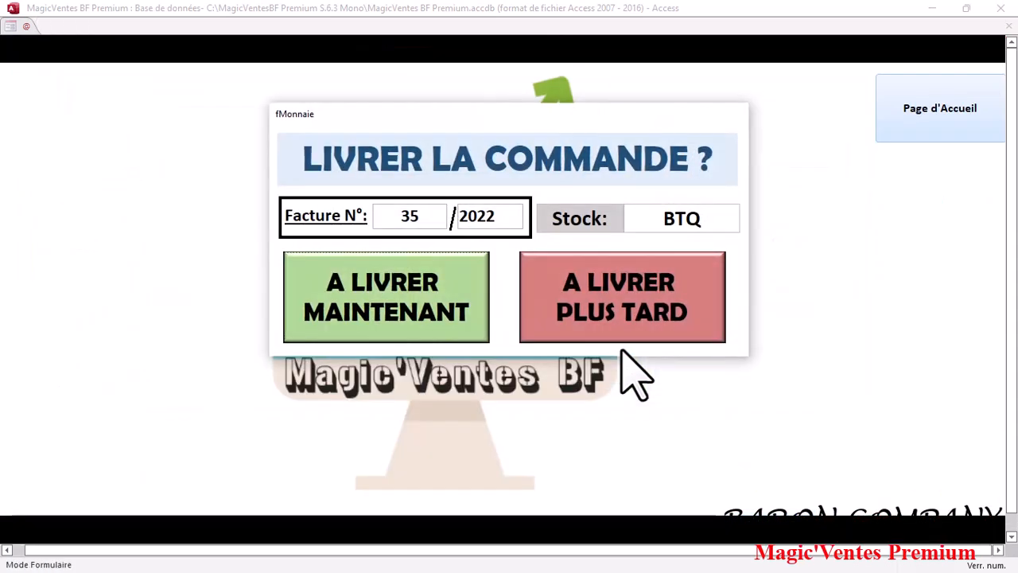
Step: Mark invoice 35 for later delivery and leave the invoice print choices without printing
{"action": "left_click", "coordinate": [622, 306]}
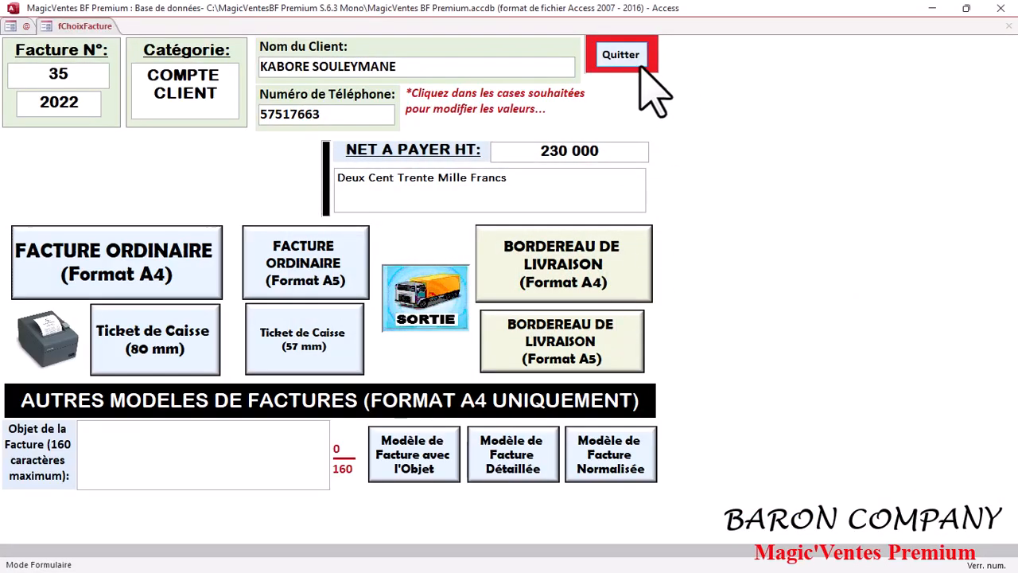
{"action": "left_click", "coordinate": [628, 57]}
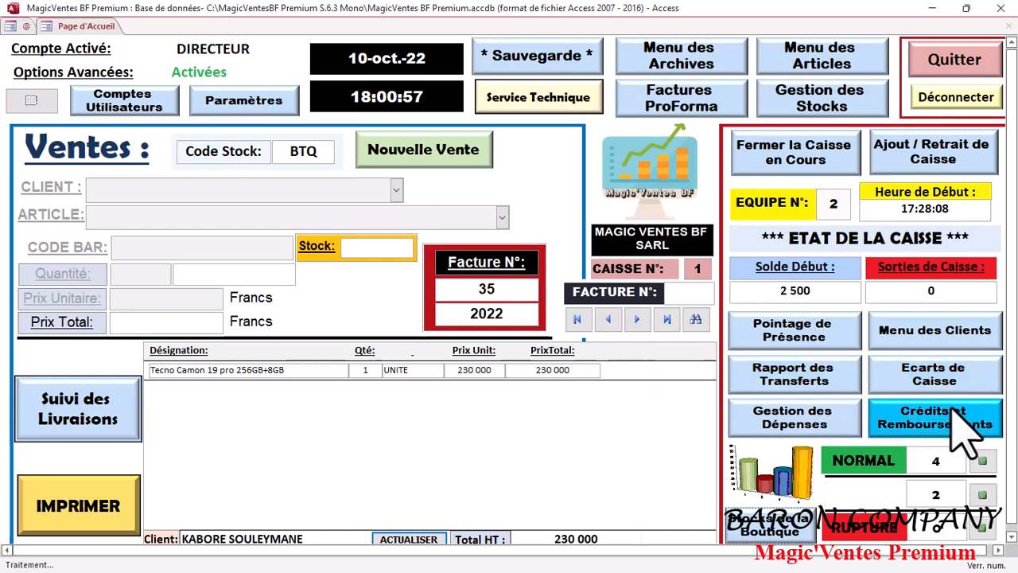
Step: Check invoice 35's 130 000 balance in credit follow-up, then close the debtors screens
{"action": "left_click", "coordinate": [914, 421]}
{"action": "left_click", "coordinate": [672, 210]}
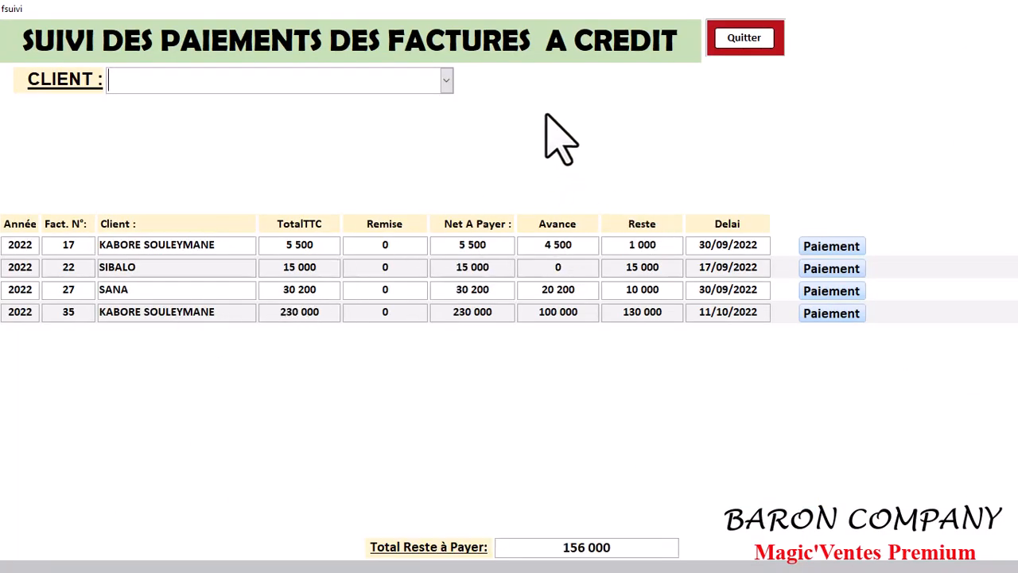
{"action": "left_click", "coordinate": [446, 80]}
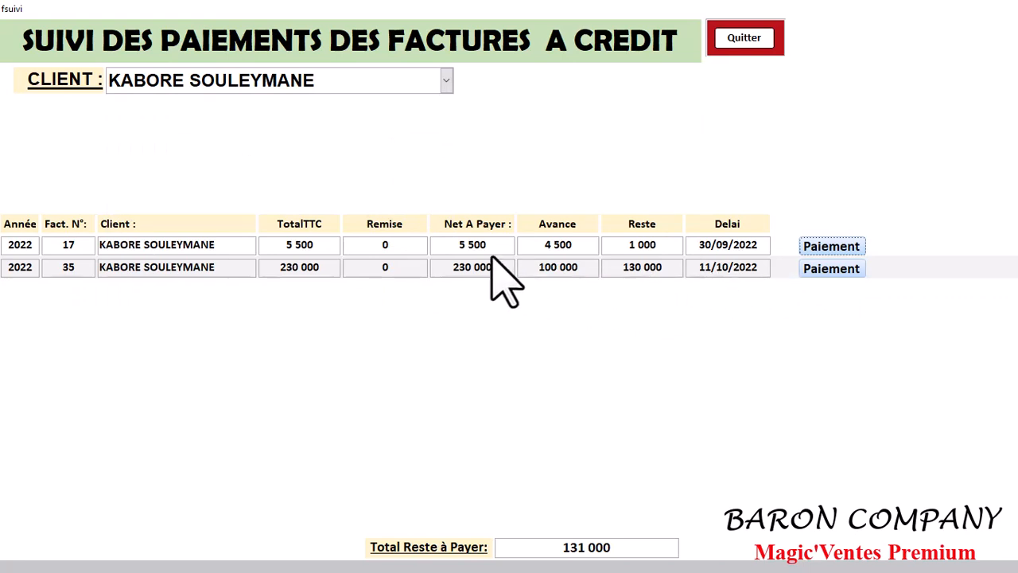
{"action": "left_click", "coordinate": [745, 40]}
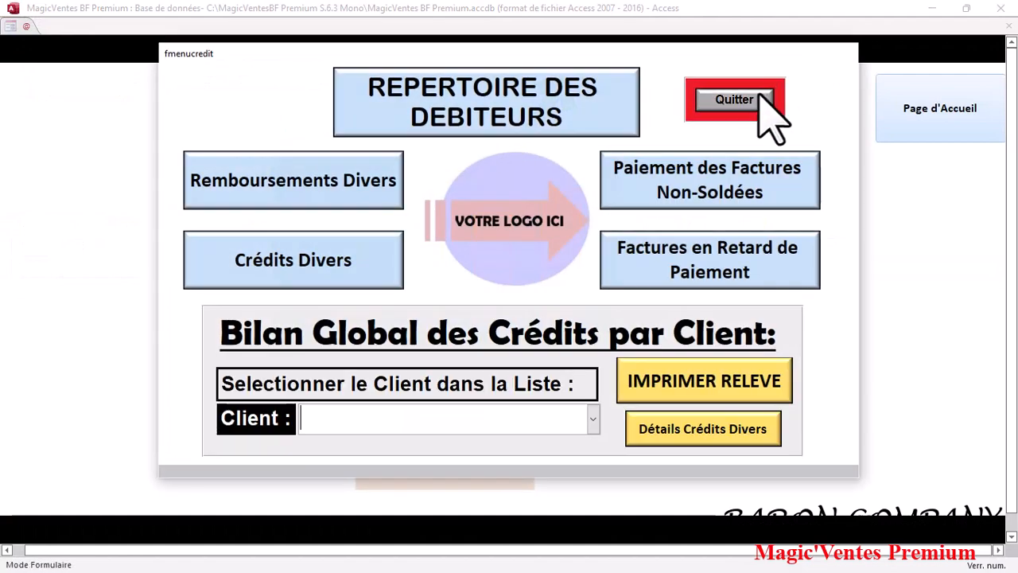
{"action": "left_click", "coordinate": [759, 102]}
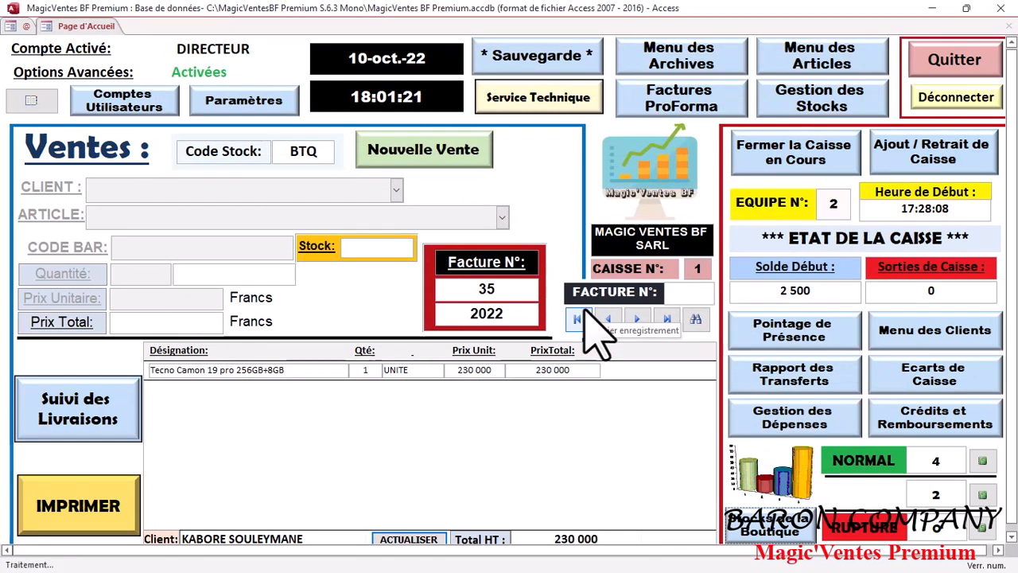
Step: Start client-account invoice 36 and register a new client with their name and phone number
{"action": "left_click", "coordinate": [466, 159]}
{"action": "left_click", "coordinate": [567, 295]}
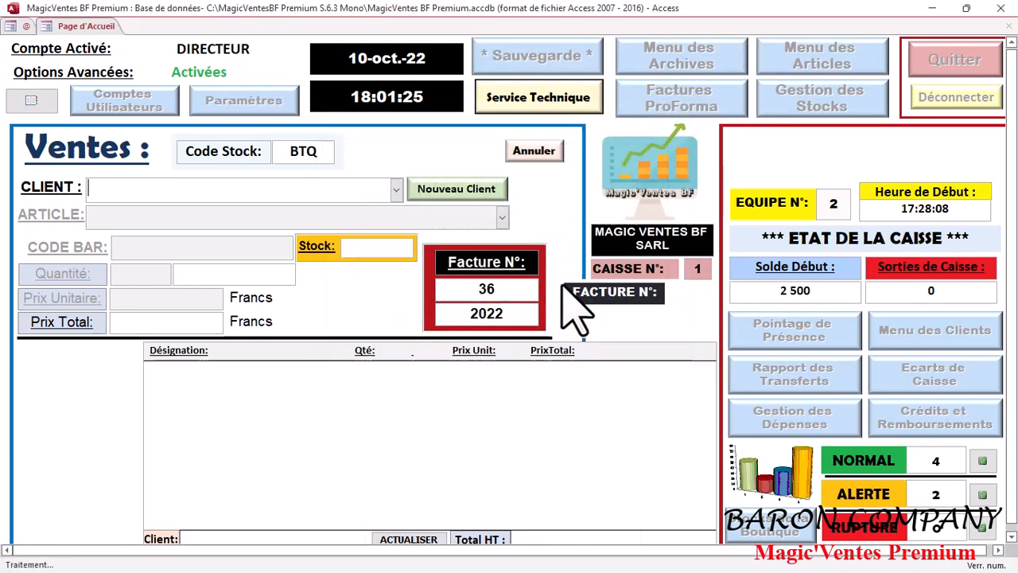
{"action": "left_click", "coordinate": [486, 193]}
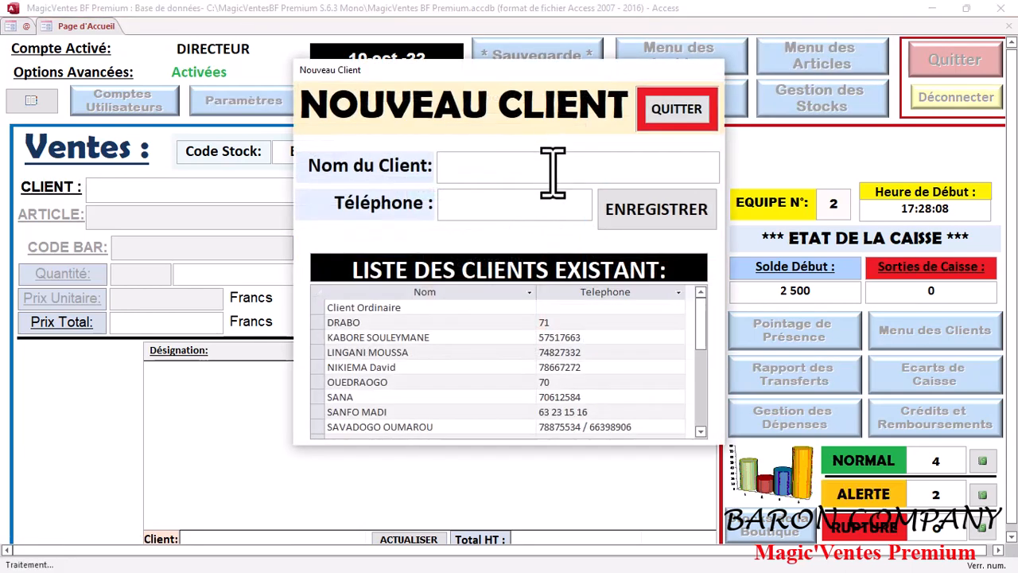
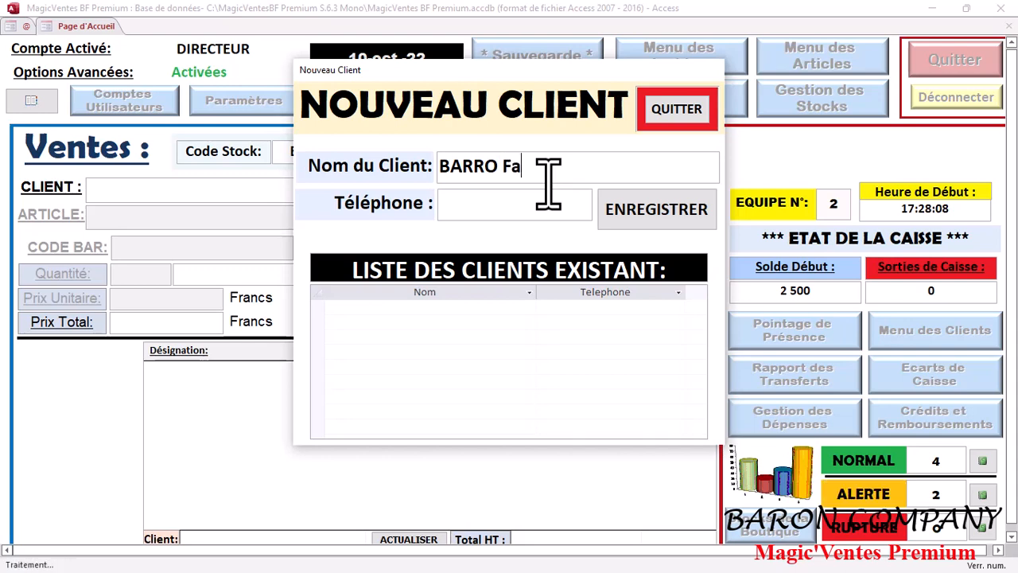
{"action": "left_click", "coordinate": [541, 214]}
{"action": "type", "text": "780000"}
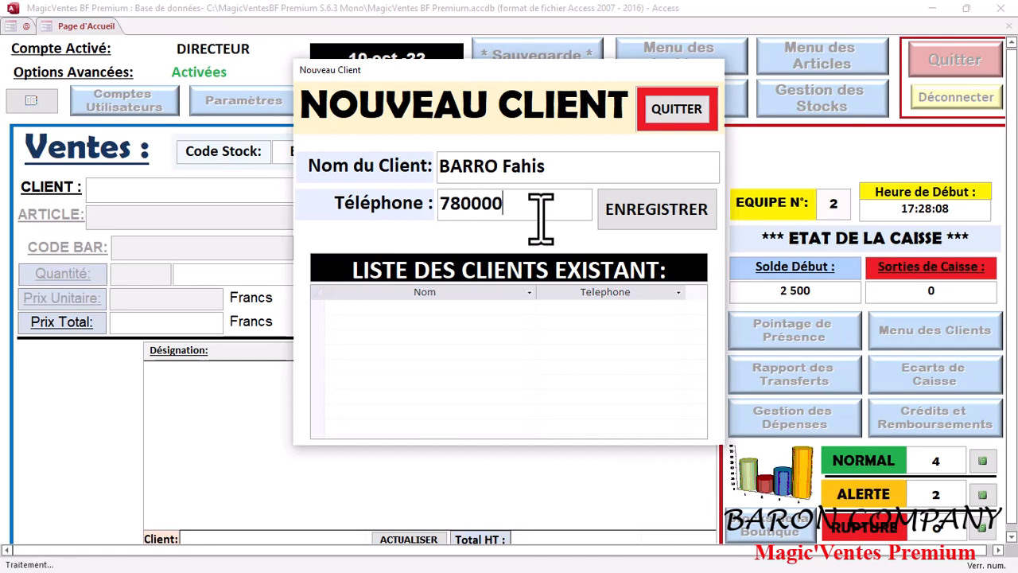
{"action": "left_click", "coordinate": [676, 211]}
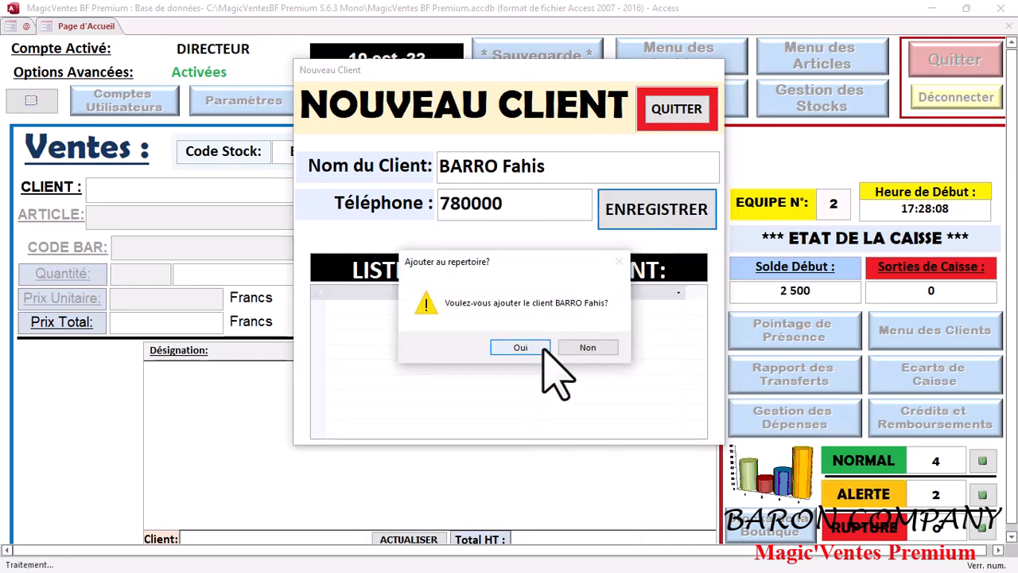
{"action": "left_click", "coordinate": [540, 347]}
{"action": "left_click", "coordinate": [502, 217]}
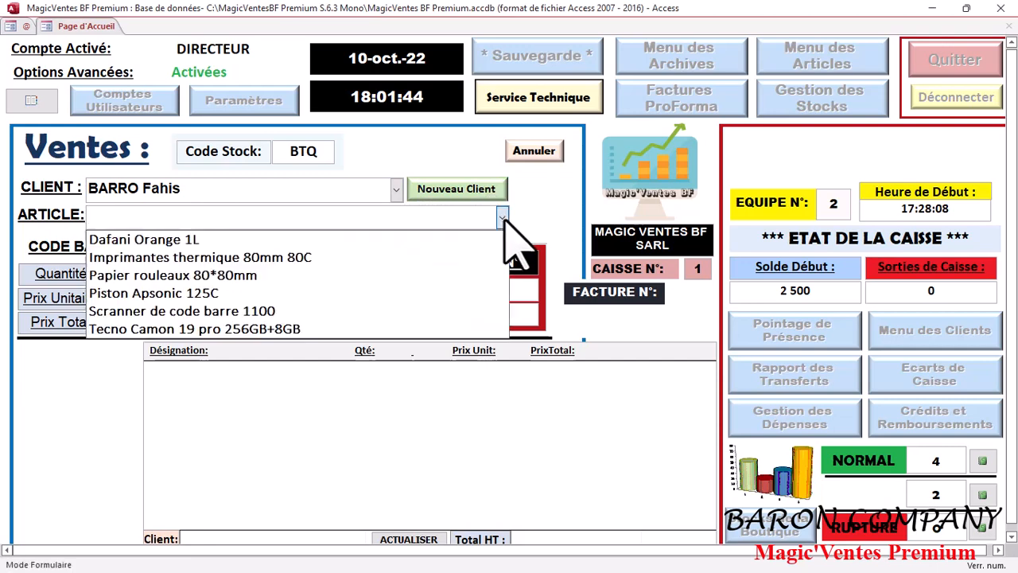
Step: Add 25 Papier rouleaux 80*80mm to invoice 36
{"action": "left_click", "coordinate": [398, 274]}
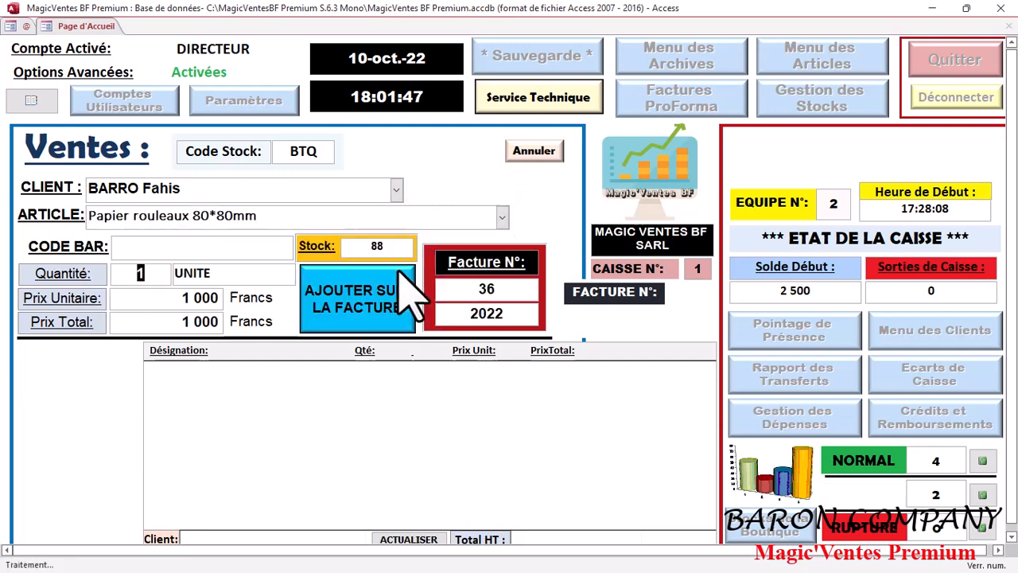
{"action": "type", "text": "25"}
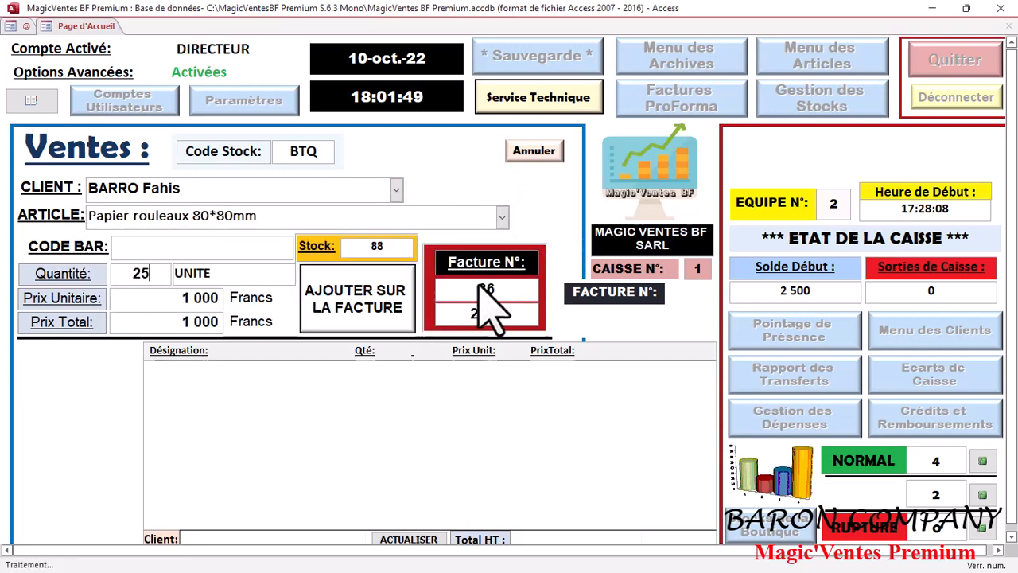
{"action": "left_click", "coordinate": [394, 305]}
Step: Cash invoice 36's 25 000 as an installment credit due 17/10/2022, delivered later
{"action": "left_click", "coordinate": [124, 429]}
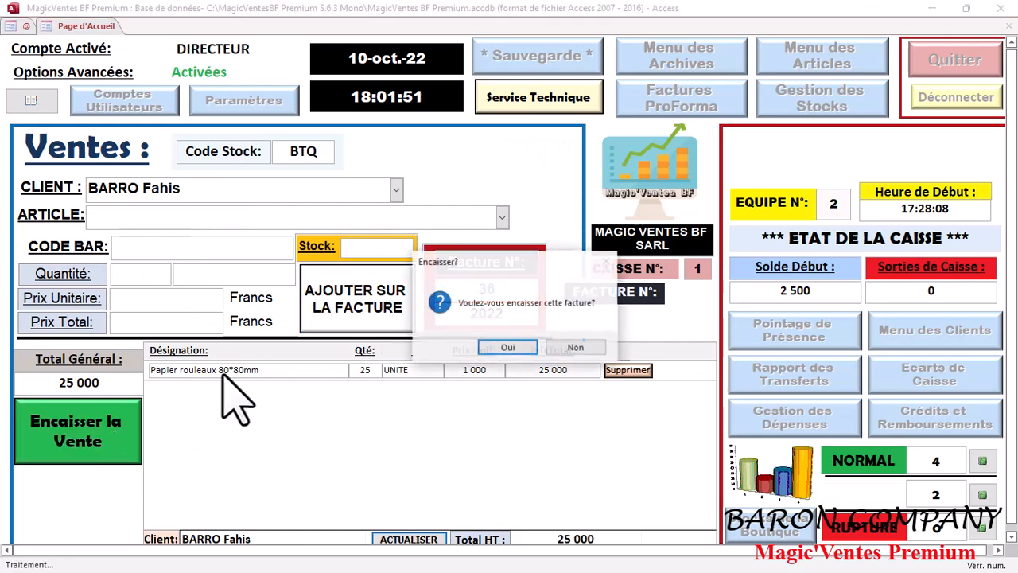
{"action": "left_click", "coordinate": [509, 350]}
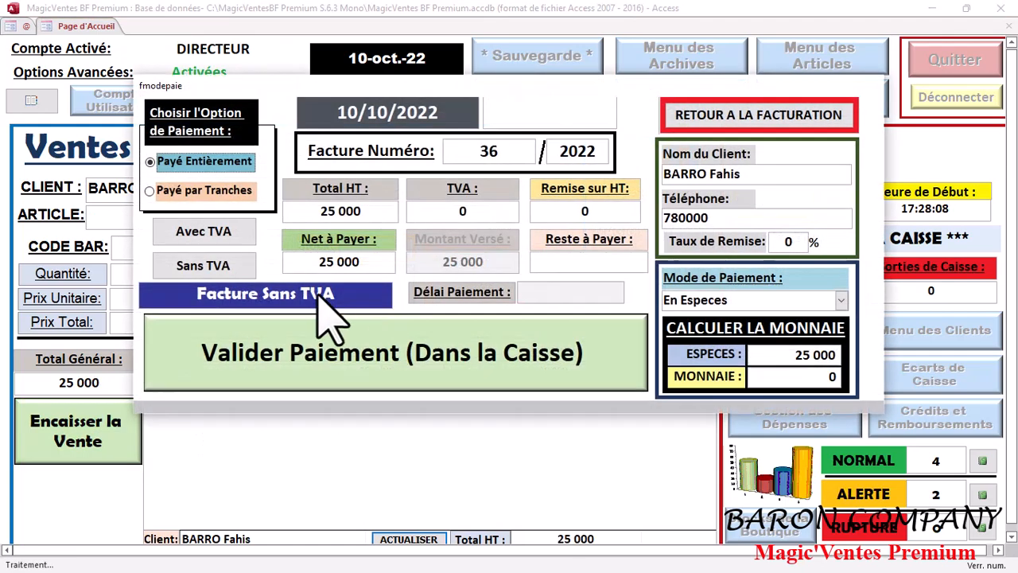
{"action": "left_click", "coordinate": [227, 192]}
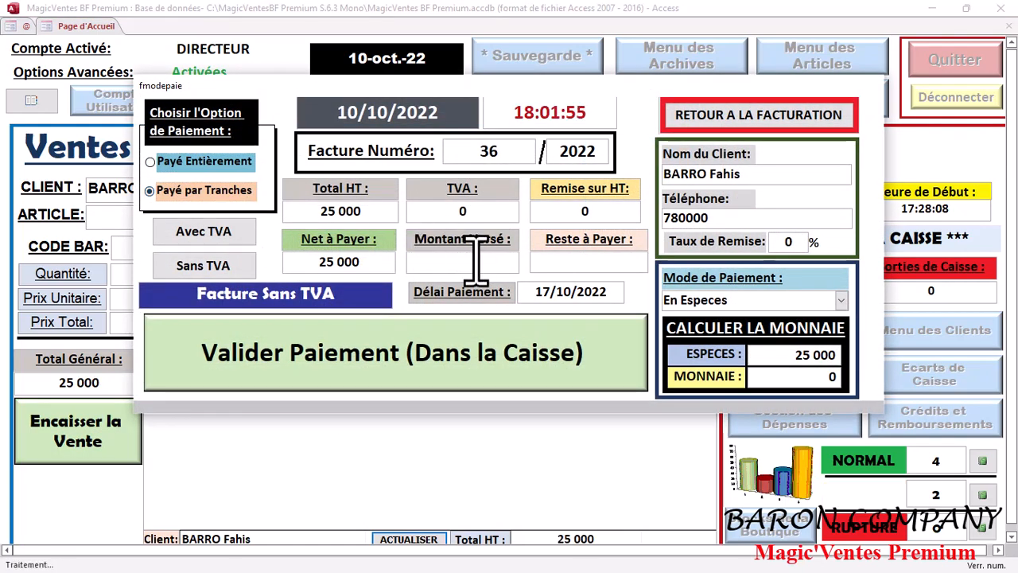
{"action": "left_click", "coordinate": [487, 350]}
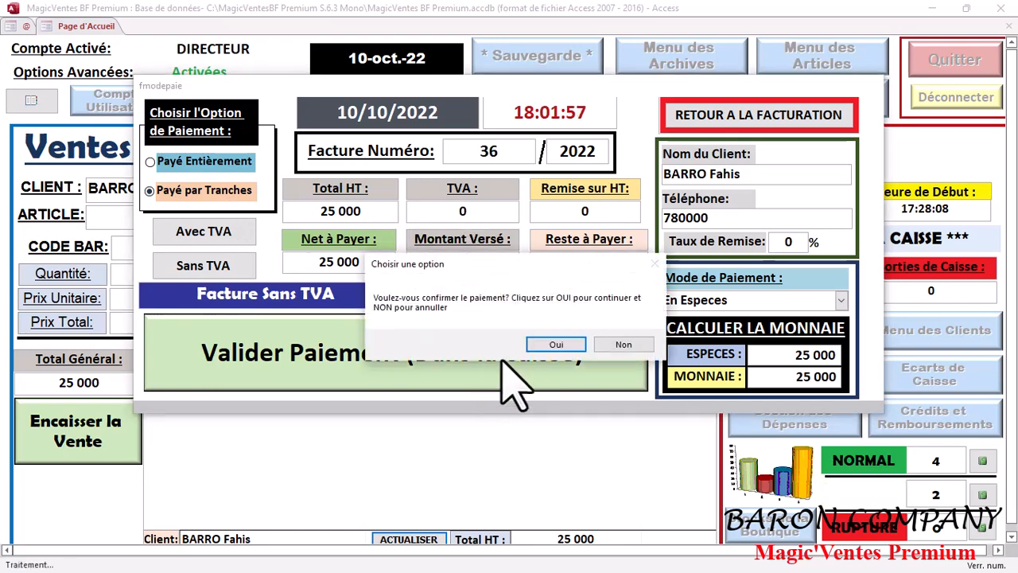
{"action": "left_click", "coordinate": [586, 345]}
{"action": "left_click", "coordinate": [609, 344]}
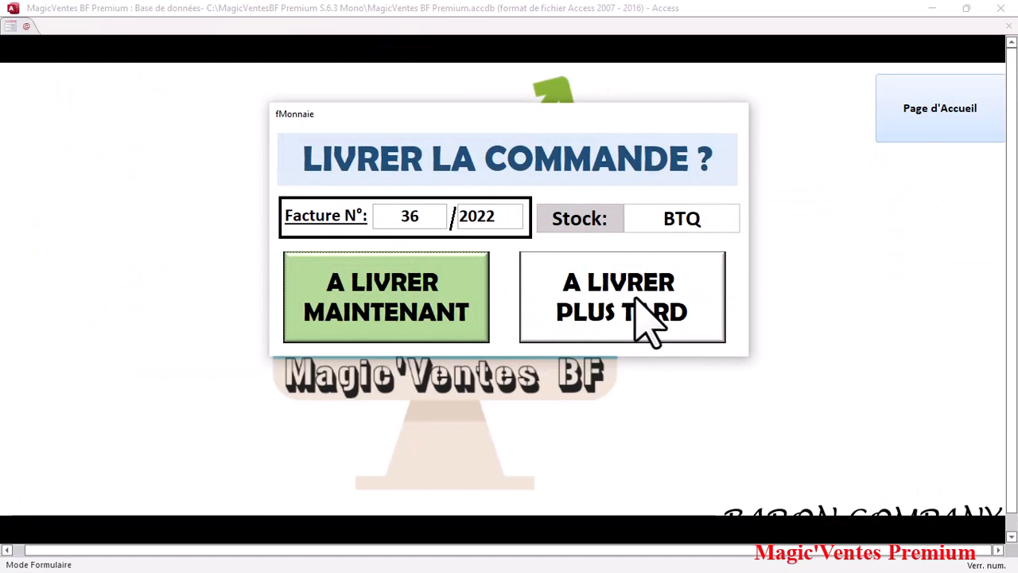
{"action": "left_click", "coordinate": [646, 322]}
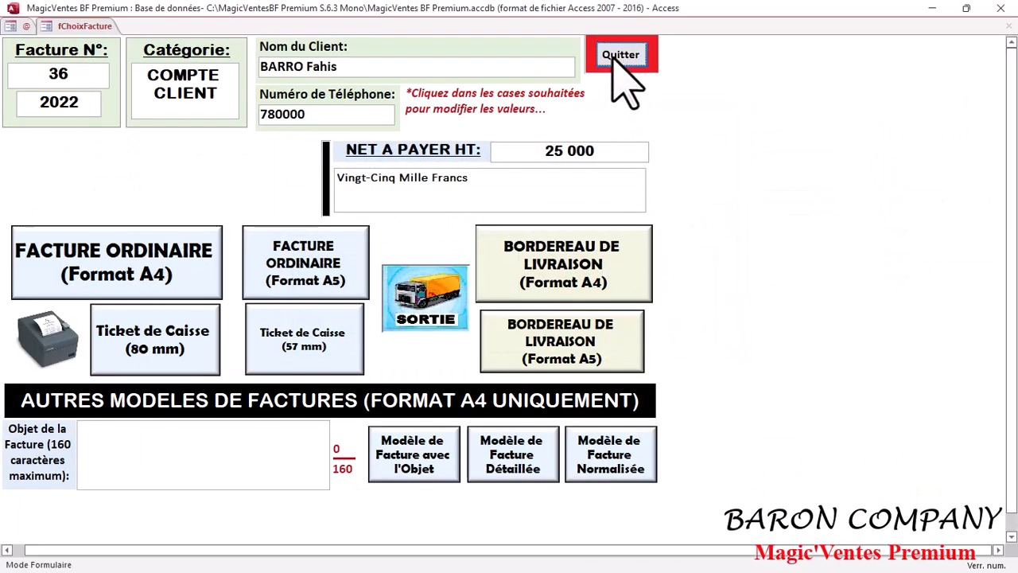
{"action": "left_click", "coordinate": [616, 55]}
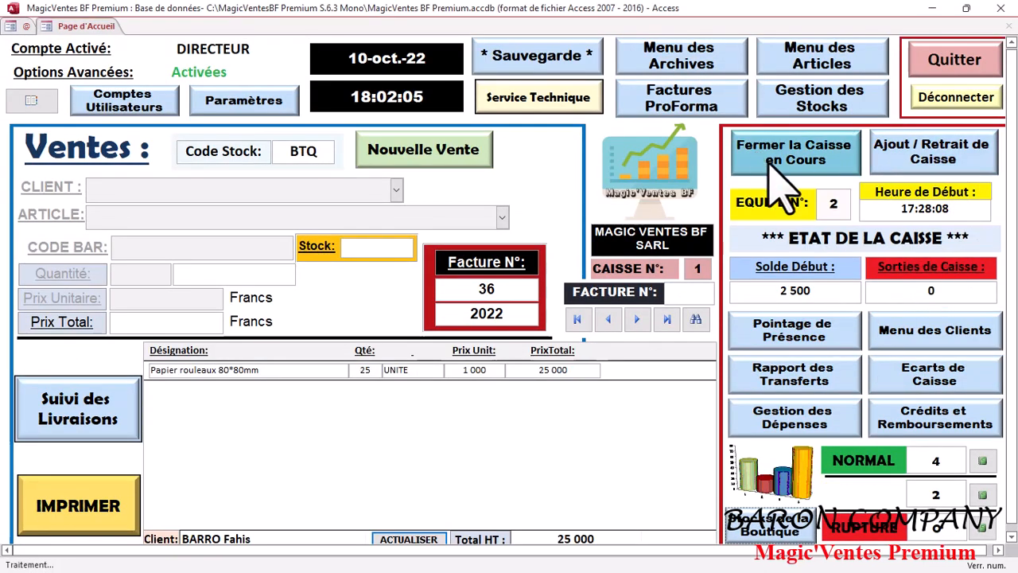
{"action": "left_click", "coordinate": [922, 430]}
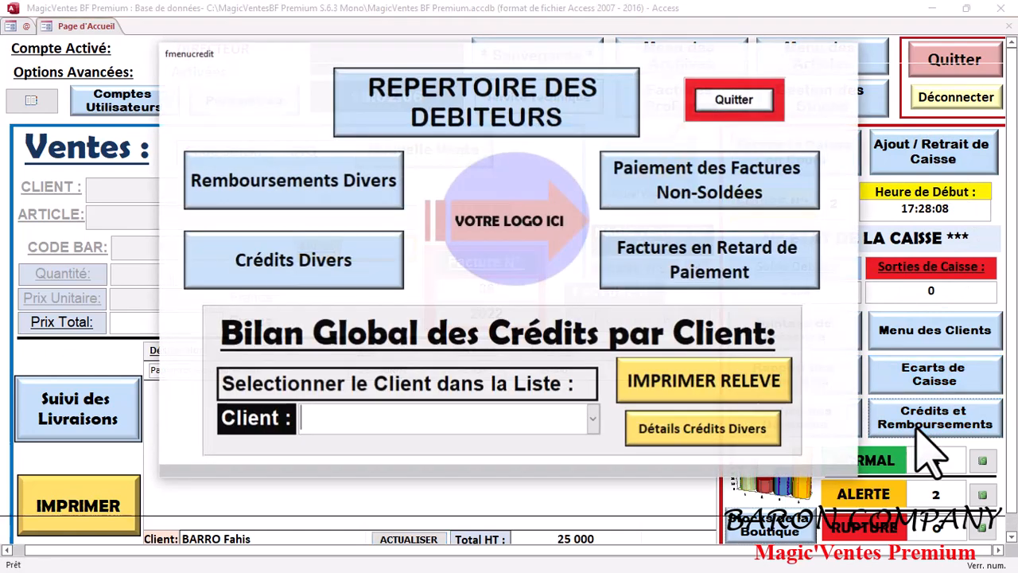
{"action": "left_click", "coordinate": [751, 179]}
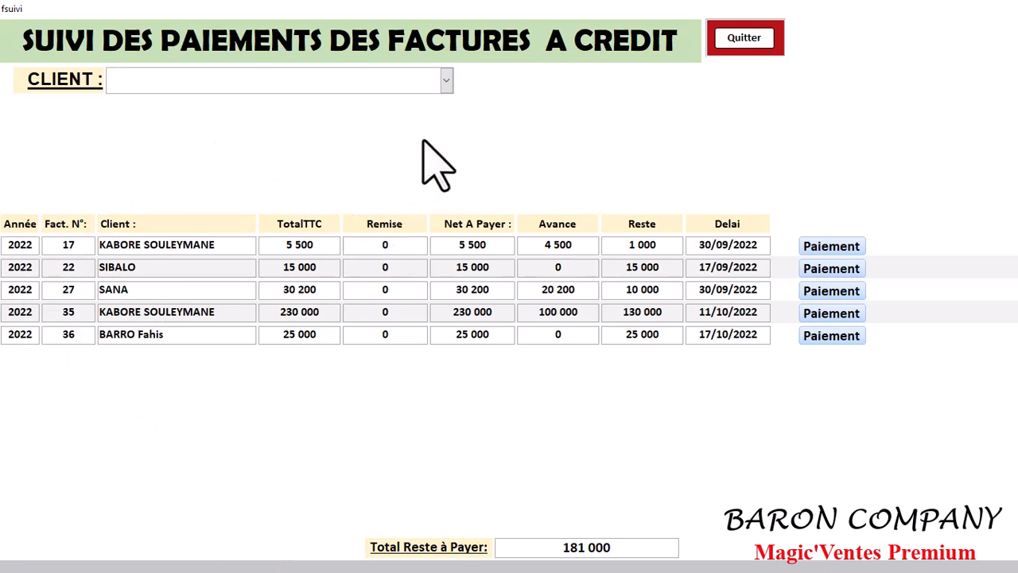
{"action": "left_click", "coordinate": [447, 80]}
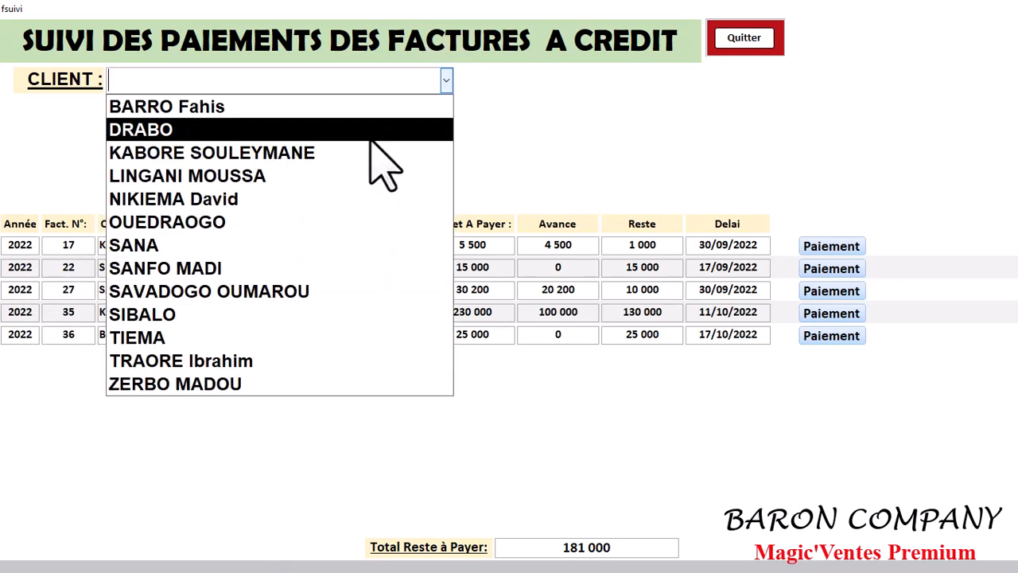
{"action": "left_click", "coordinate": [374, 106]}
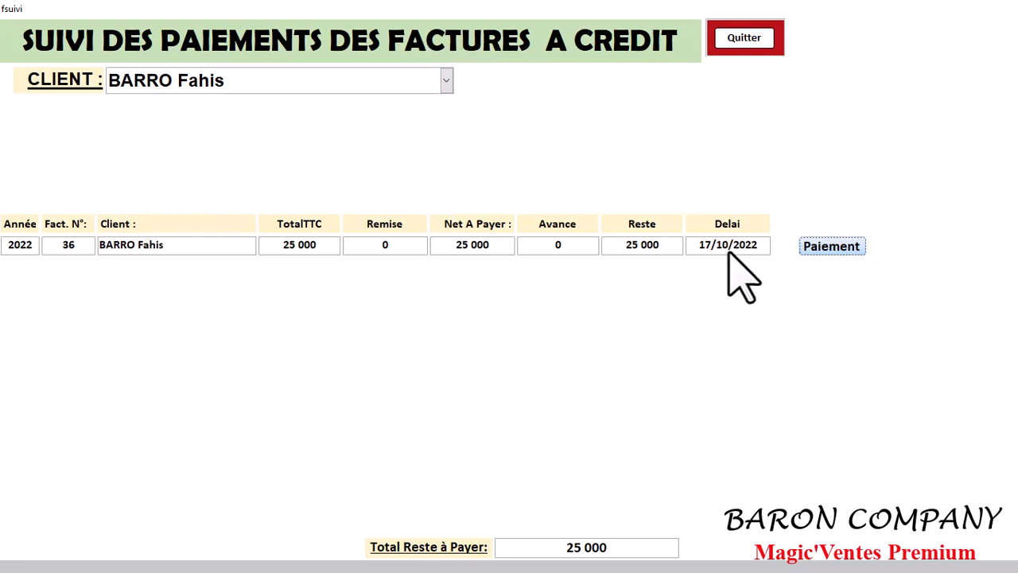
{"action": "left_click", "coordinate": [741, 38]}
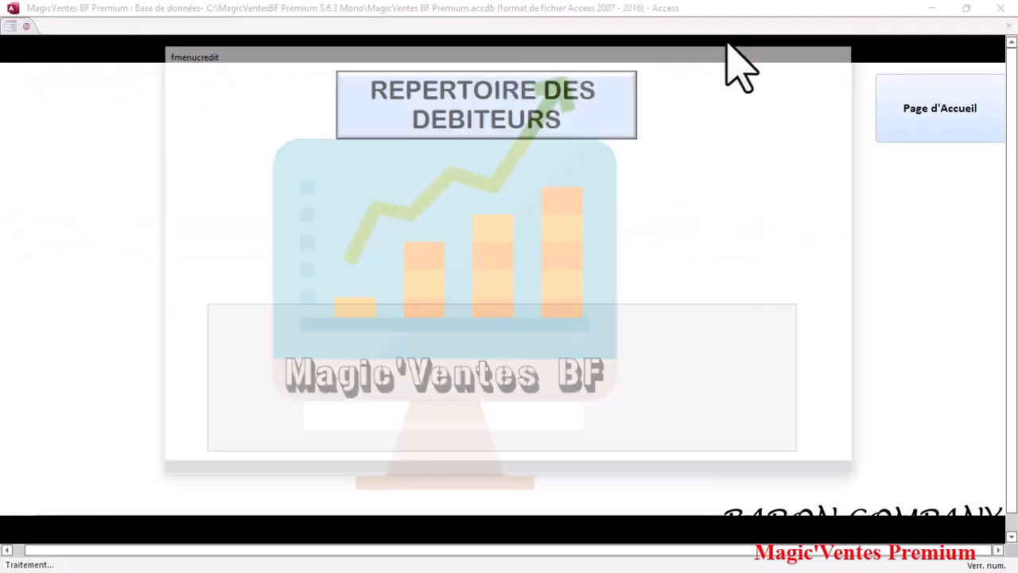
Step: Leave the credits menu and bring up the print-format choices for invoice 36
{"action": "left_click", "coordinate": [708, 105]}
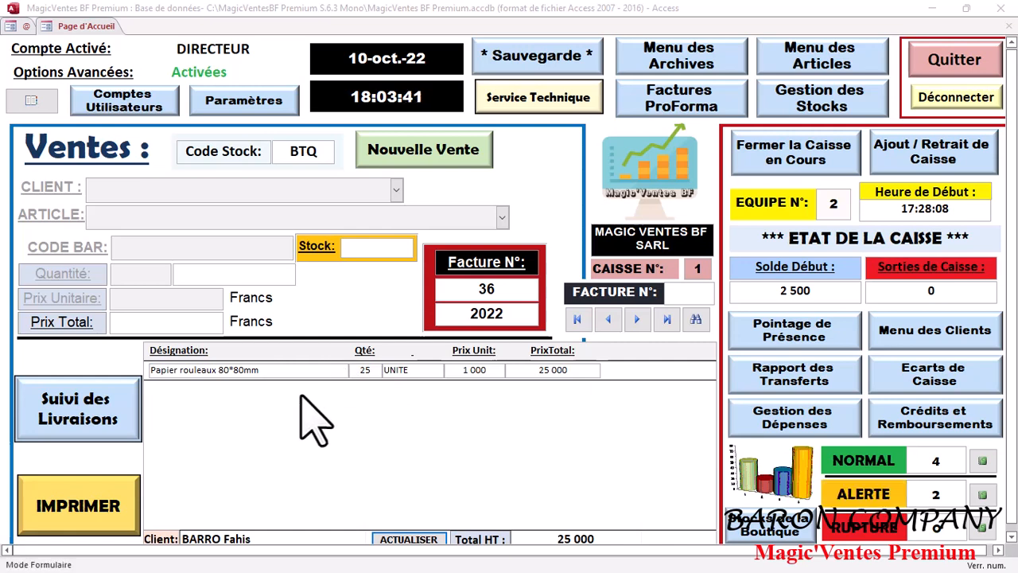
{"action": "left_click", "coordinate": [65, 523]}
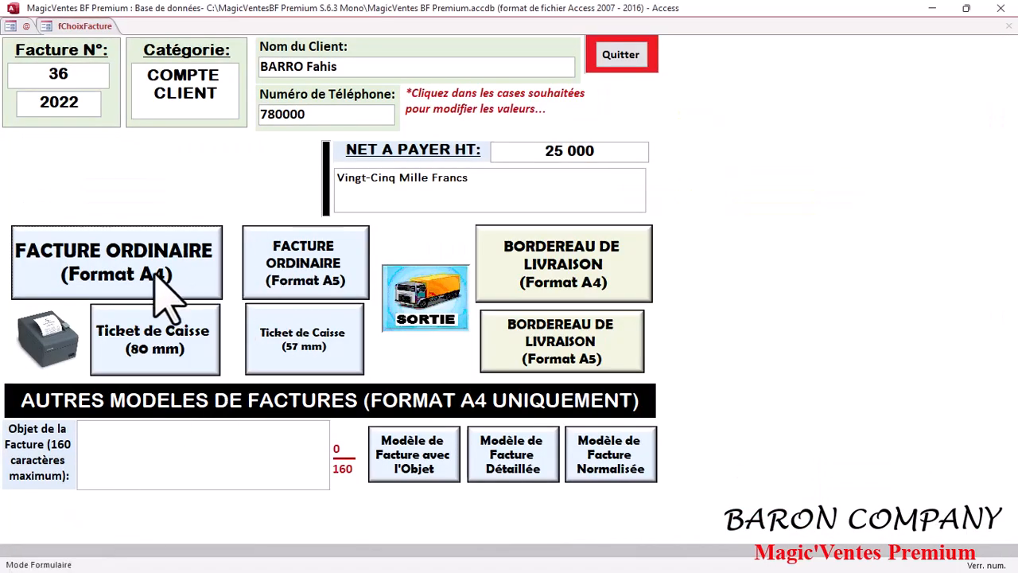
Step: Preview invoice 36 as an A4 ordinary invoice, then close the preview and format choices
{"action": "left_click", "coordinate": [157, 283]}
{"action": "left_click", "coordinate": [454, 352]}
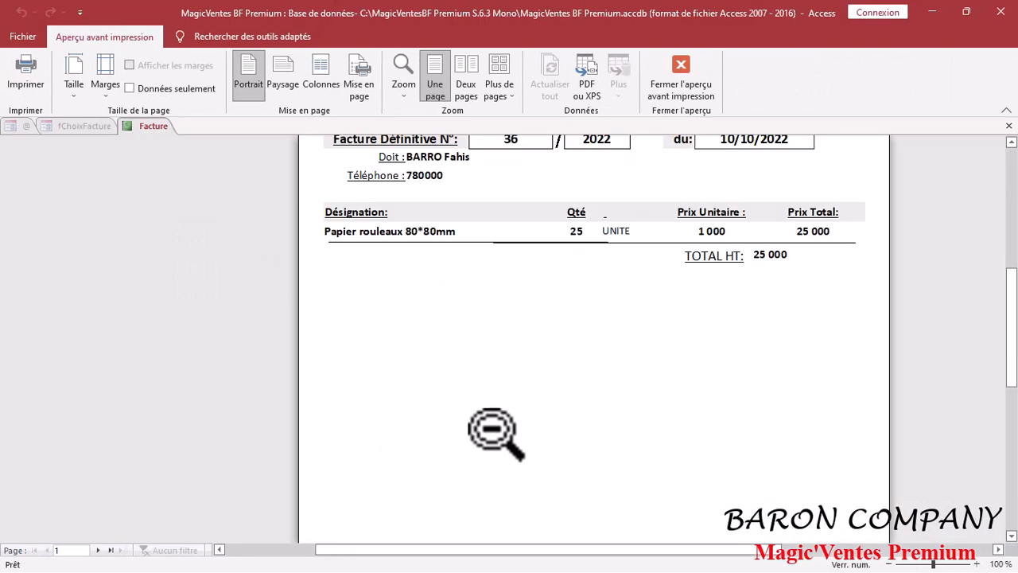
{"action": "scroll", "coordinate": [489, 427], "scroll_direction": "up", "scroll_amount": 3}
{"action": "scroll", "coordinate": [716, 483], "scroll_direction": "up", "scroll_amount": 3}
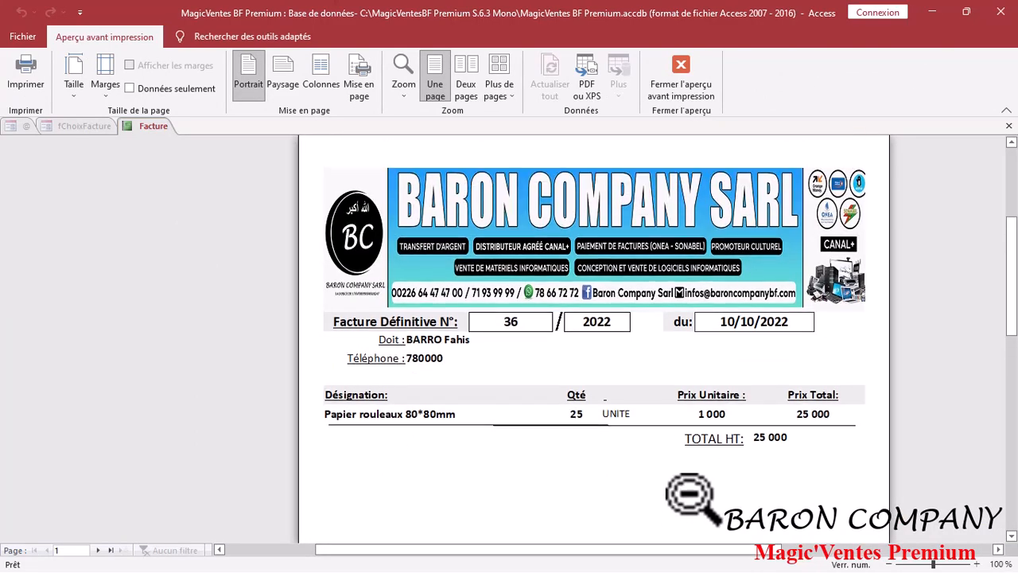
{"action": "scroll", "coordinate": [684, 492], "scroll_direction": "down", "scroll_amount": 4}
{"action": "scroll", "coordinate": [688, 495], "scroll_direction": "down", "scroll_amount": 4}
{"action": "scroll", "coordinate": [684, 493], "scroll_direction": "up", "scroll_amount": 5}
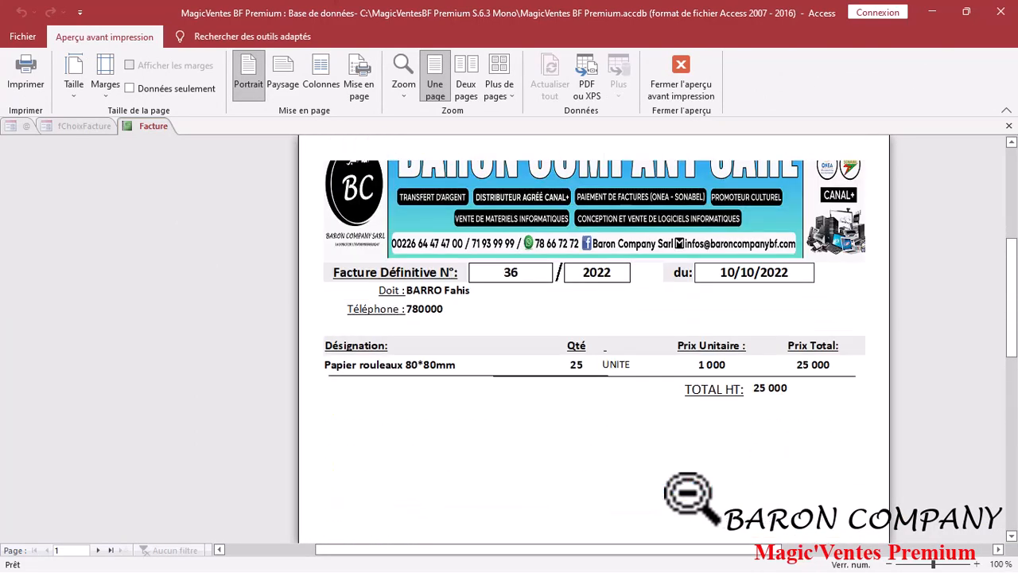
{"action": "left_click", "coordinate": [683, 86]}
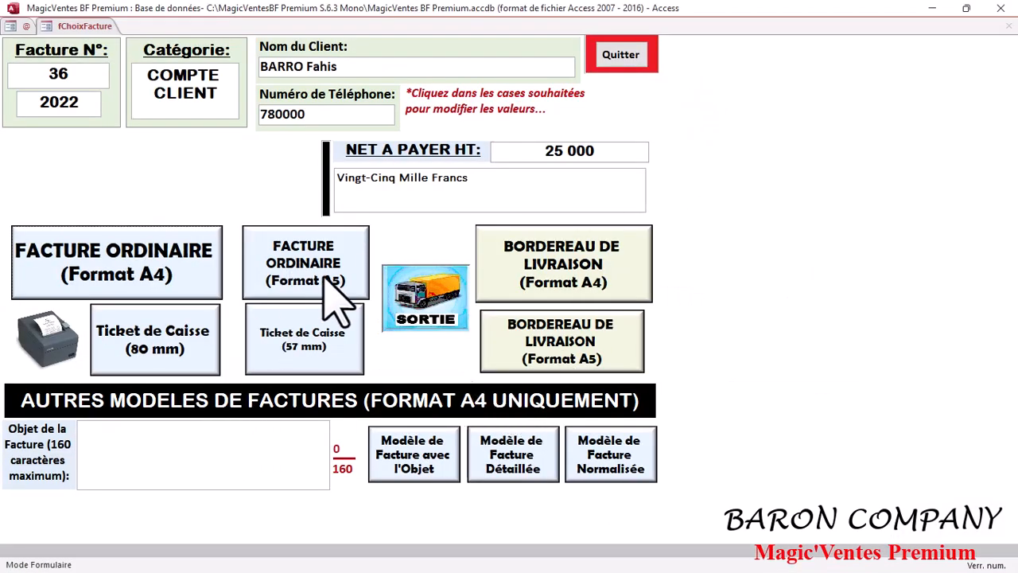
{"action": "left_click", "coordinate": [620, 54]}
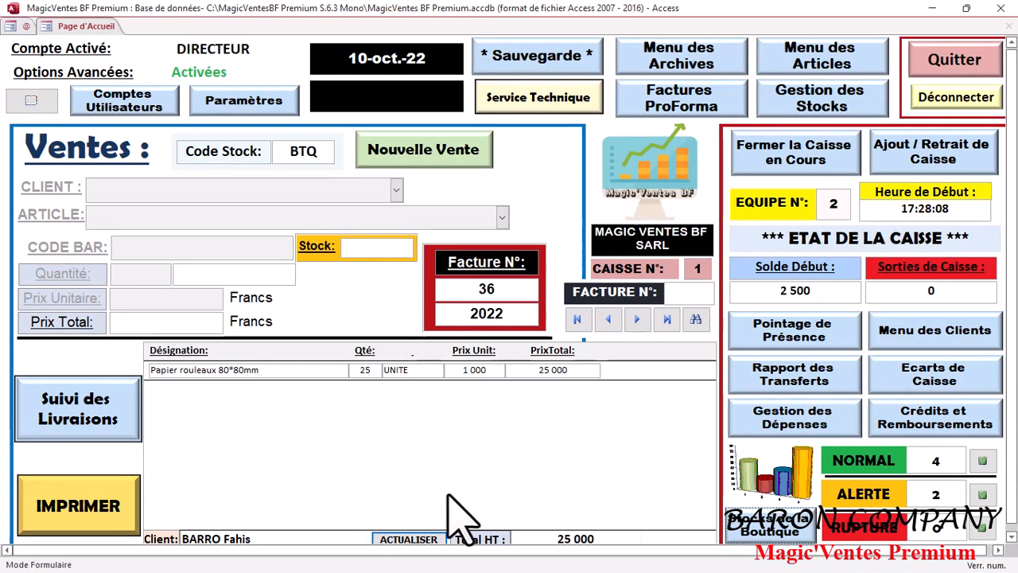
{"action": "left_click", "coordinate": [609, 320]}
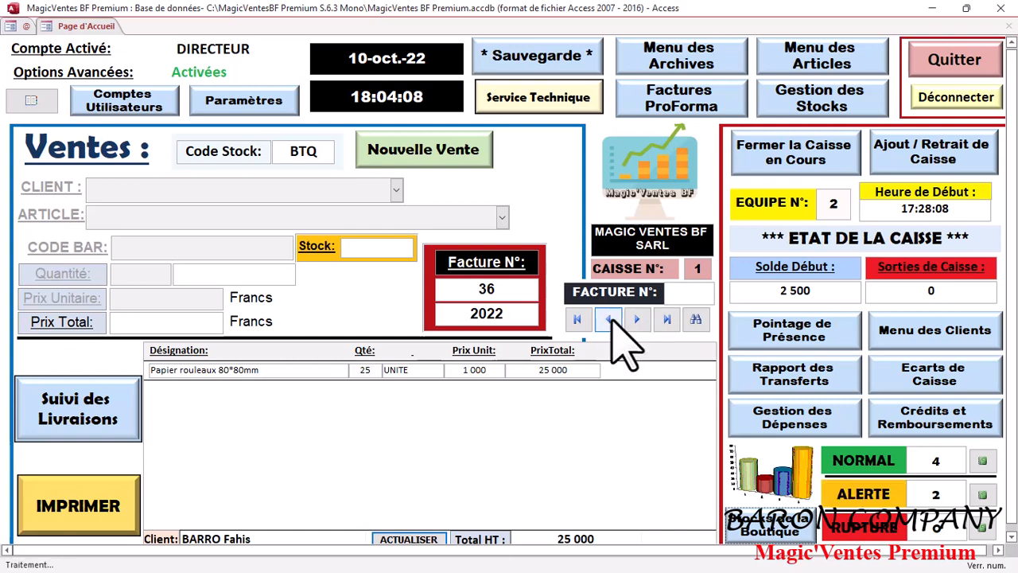
{"action": "left_click", "coordinate": [609, 320]}
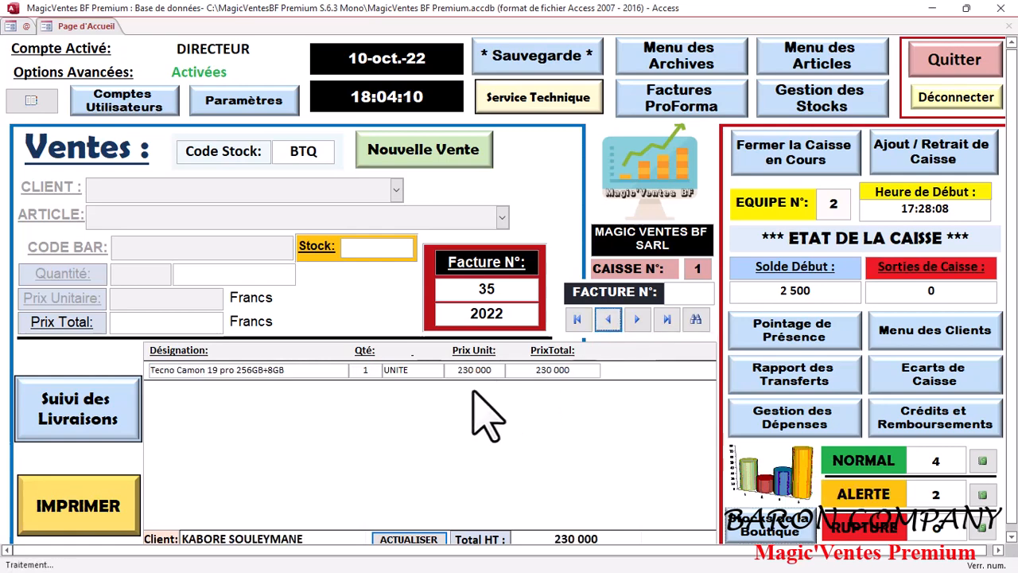
{"action": "left_click", "coordinate": [89, 509]}
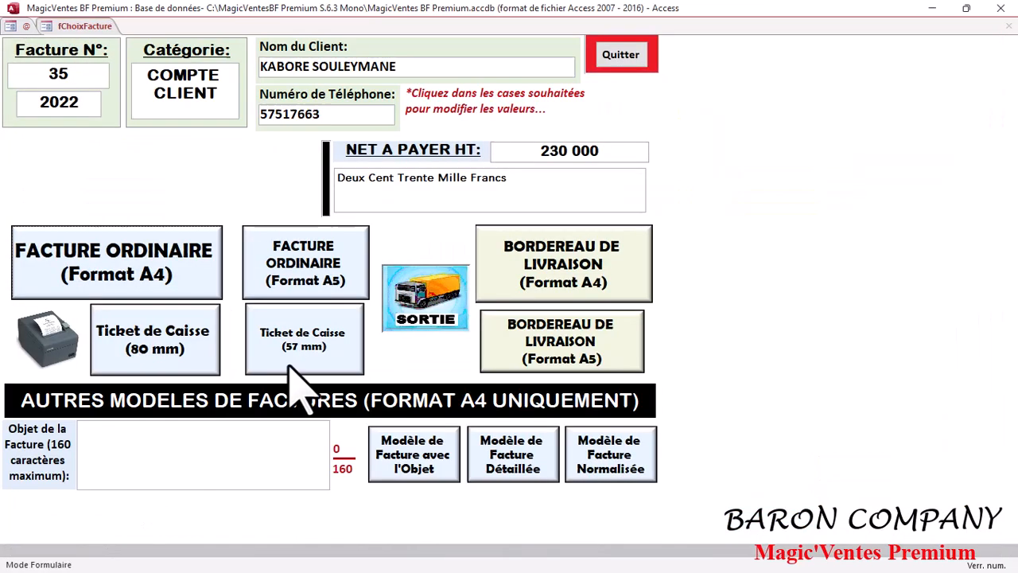
{"action": "left_click", "coordinate": [199, 302]}
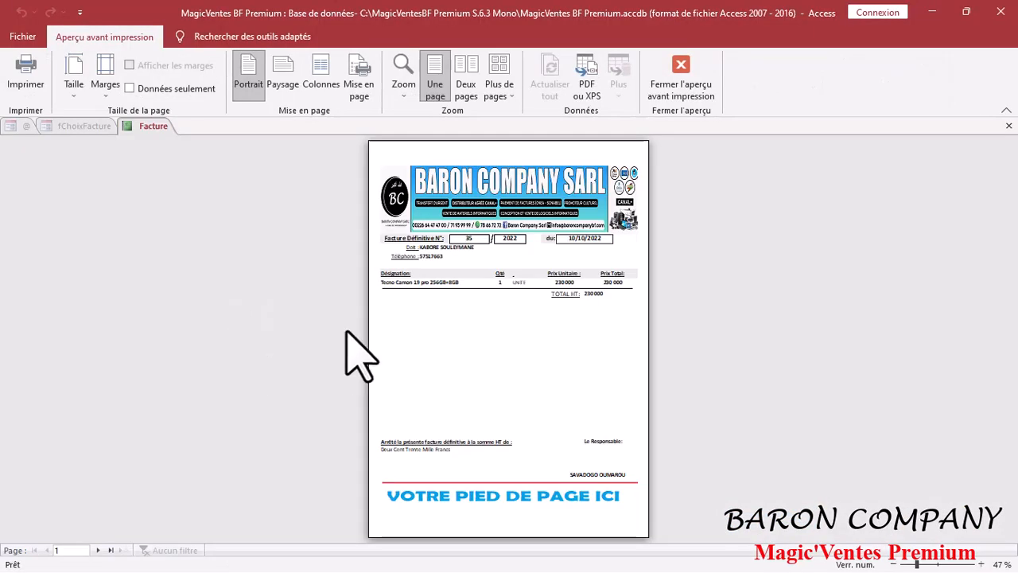
{"action": "left_click", "coordinate": [429, 360]}
{"action": "scroll", "coordinate": [430, 360], "scroll_direction": "up", "scroll_amount": 2}
{"action": "scroll", "coordinate": [318, 408], "scroll_direction": "up", "scroll_amount": 1}
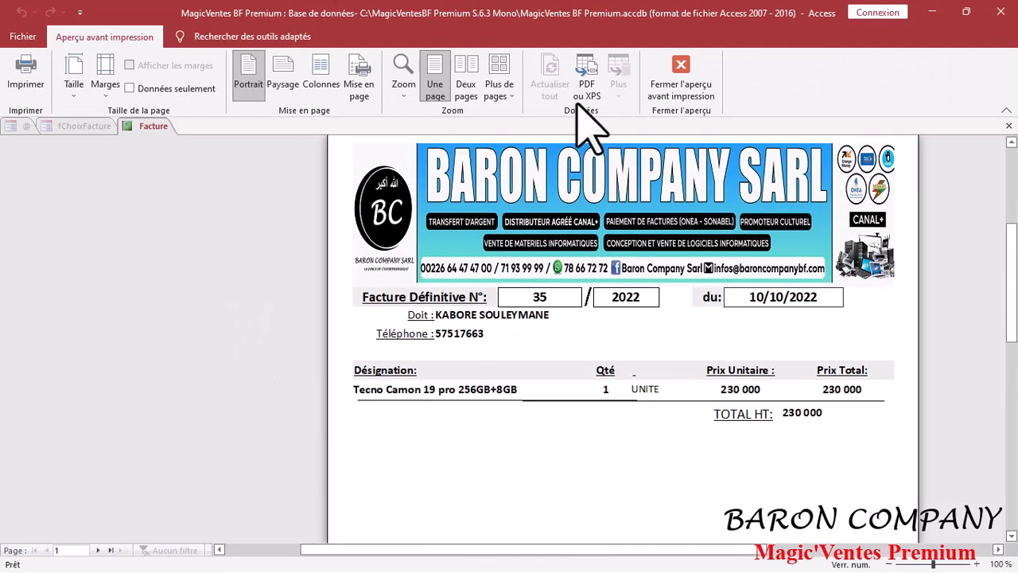
{"action": "left_click", "coordinate": [714, 73]}
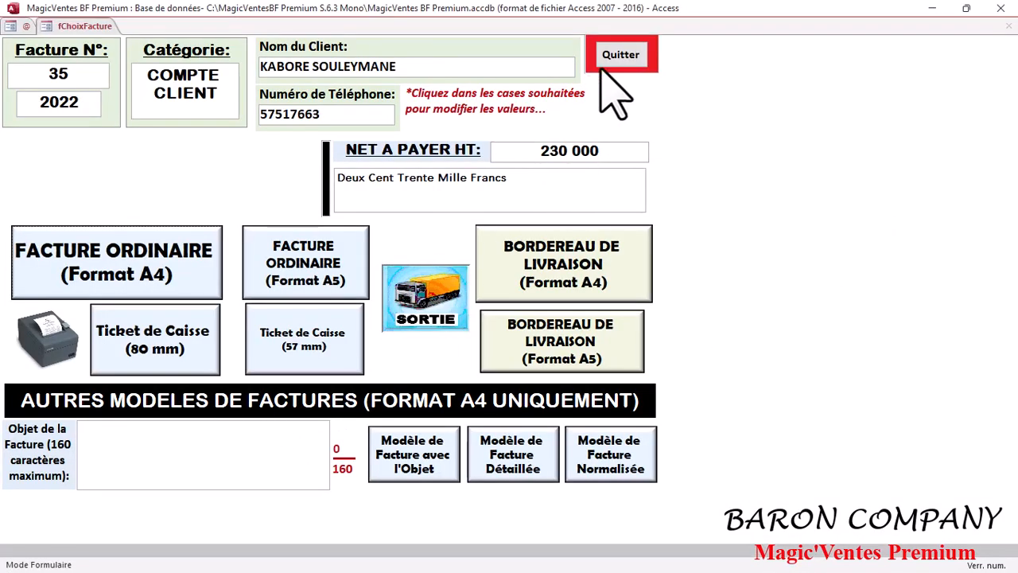
{"action": "left_click", "coordinate": [620, 54]}
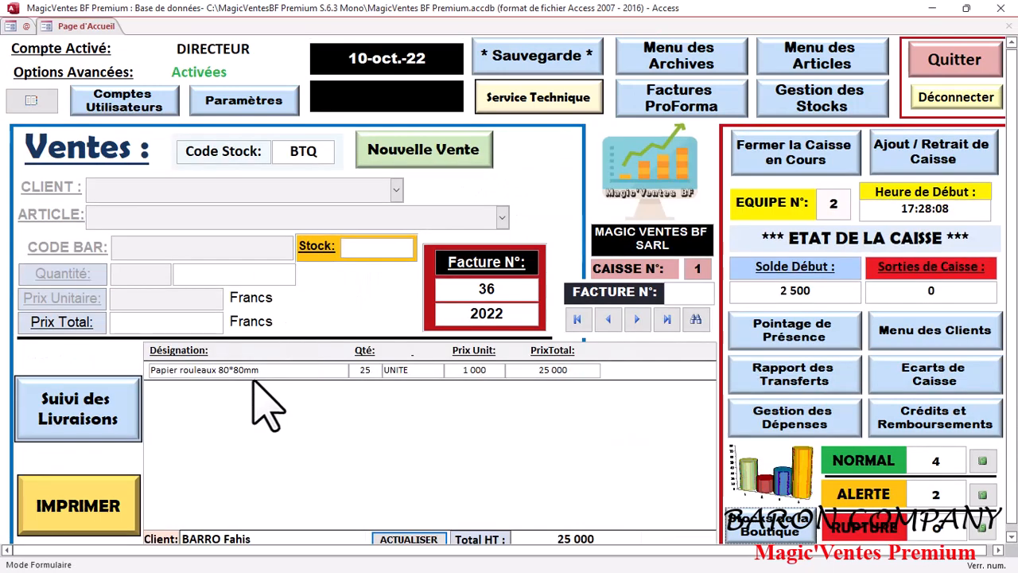
{"action": "left_click", "coordinate": [607, 319]}
{"action": "left_click", "coordinate": [608, 319]}
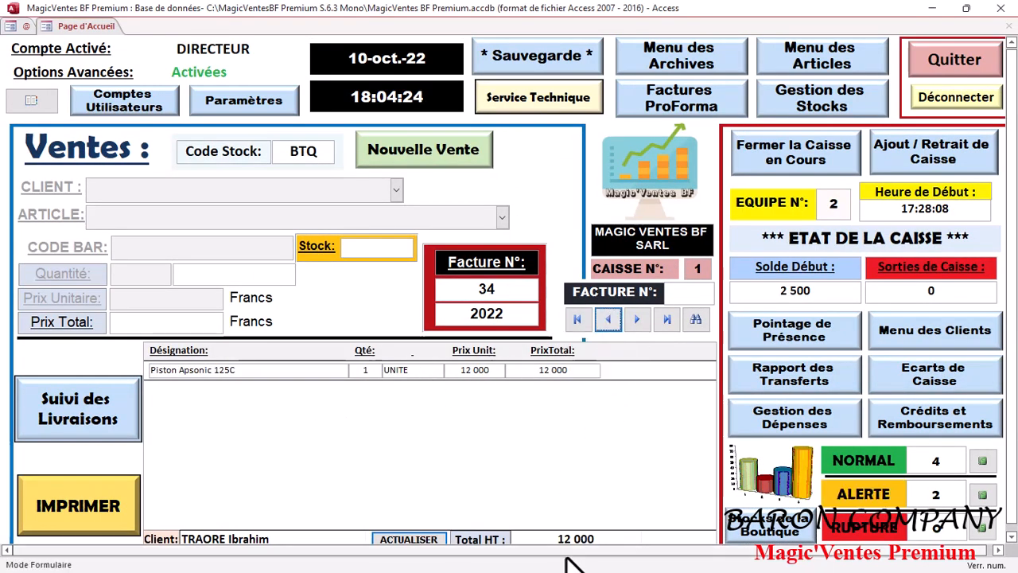
{"action": "left_click", "coordinate": [607, 318]}
{"action": "left_click", "coordinate": [607, 319]}
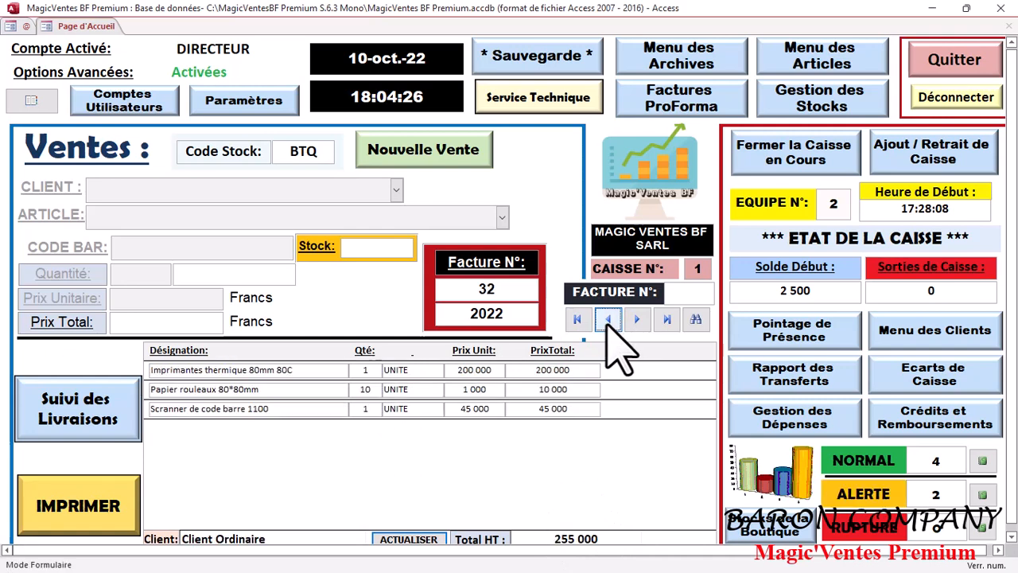
{"action": "left_click", "coordinate": [607, 319]}
{"action": "left_click", "coordinate": [607, 319]}
{"action": "left_click", "coordinate": [636, 319]}
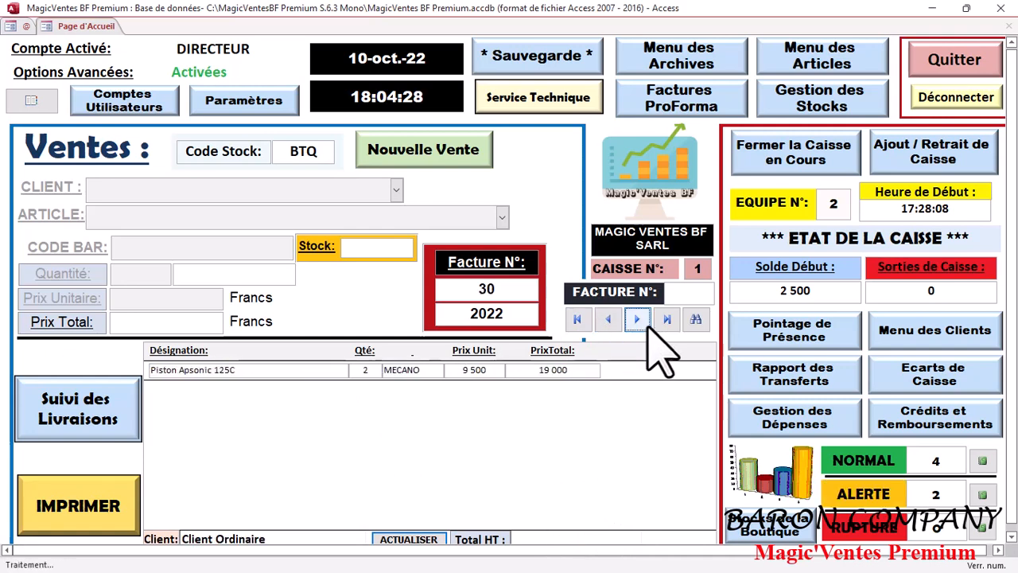
{"action": "left_click", "coordinate": [636, 319]}
{"action": "left_click", "coordinate": [636, 319]}
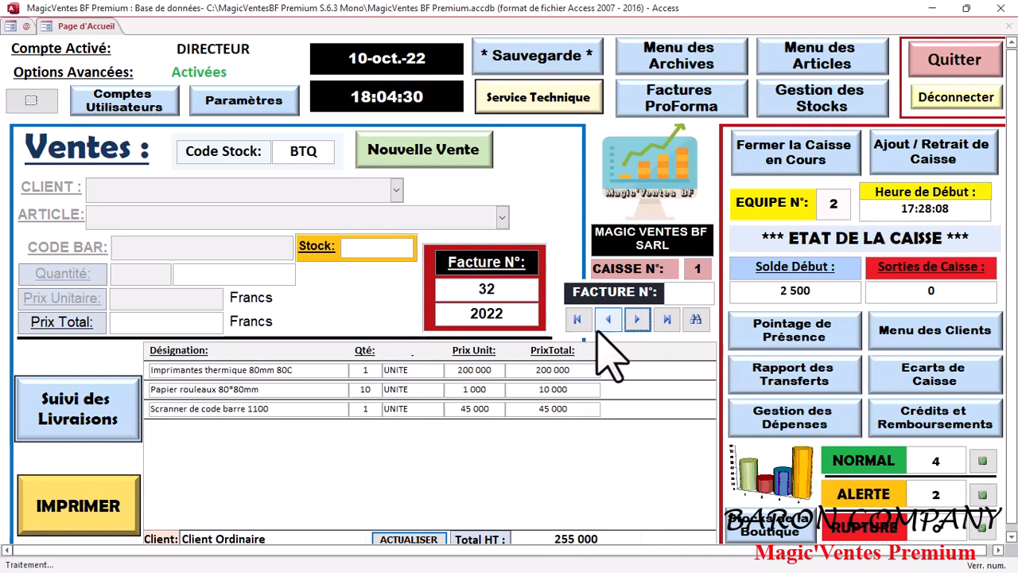
{"action": "left_click", "coordinate": [578, 319]}
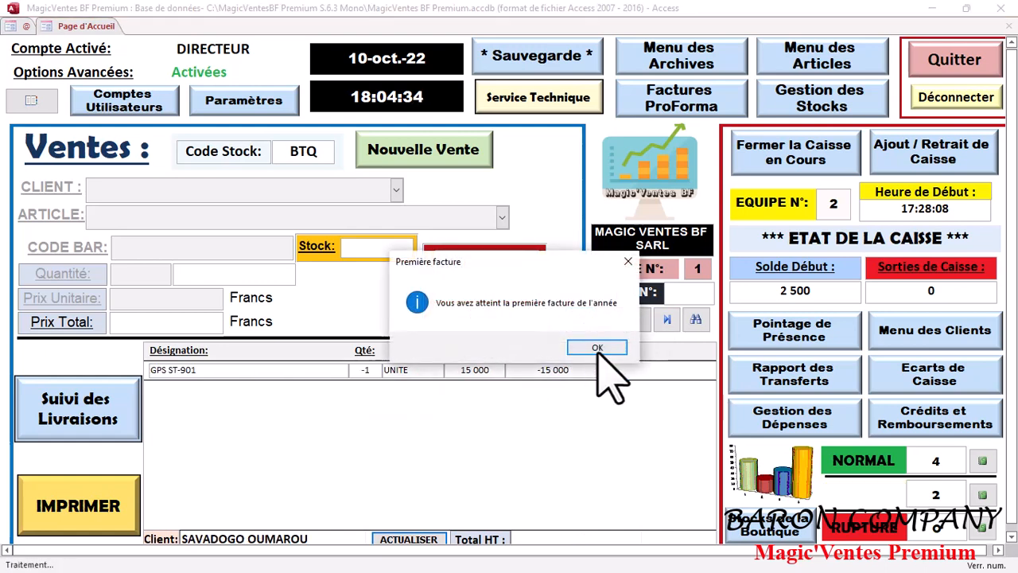
{"action": "left_click", "coordinate": [600, 346]}
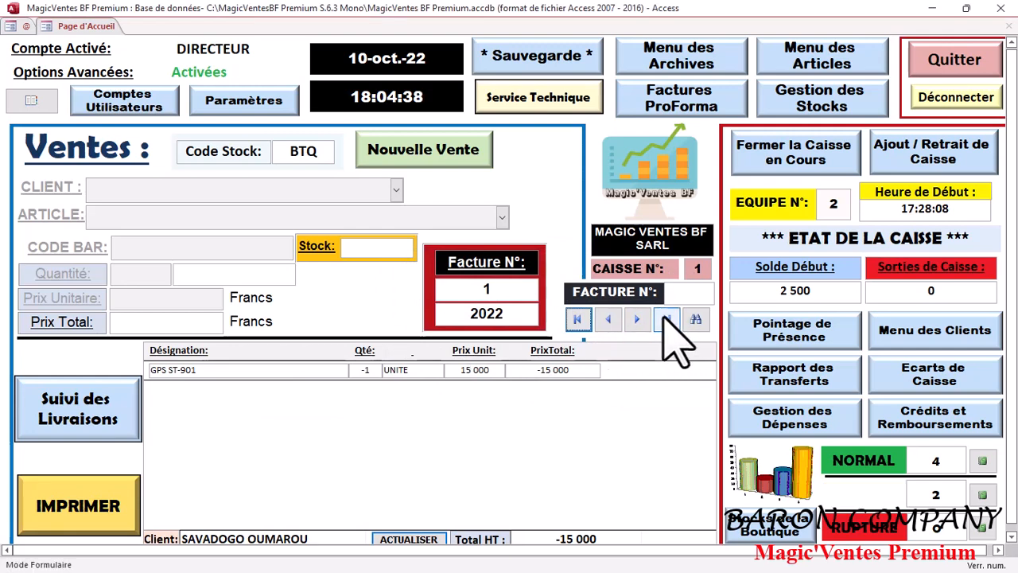
{"action": "left_click", "coordinate": [666, 320]}
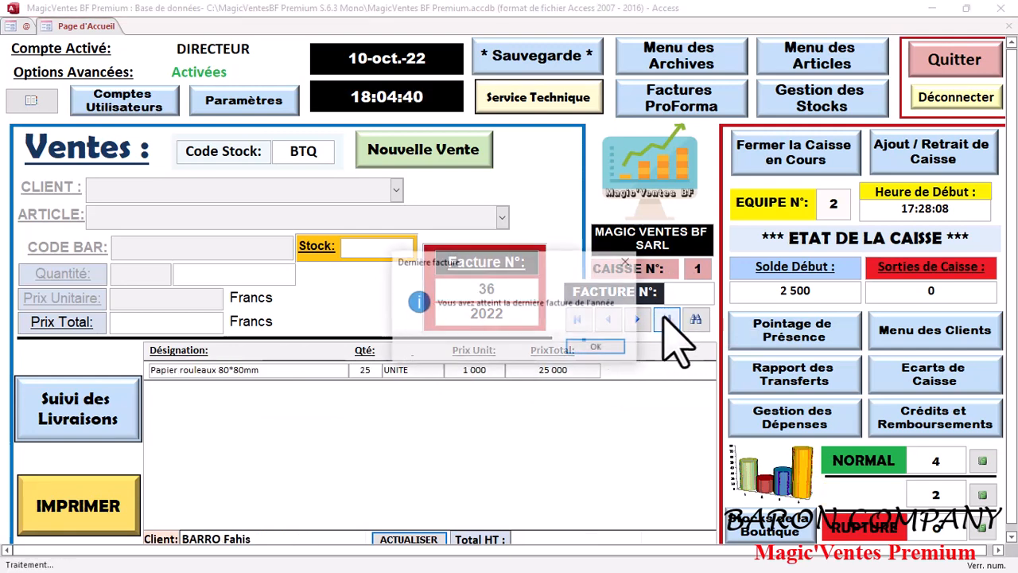
{"action": "left_click", "coordinate": [602, 347]}
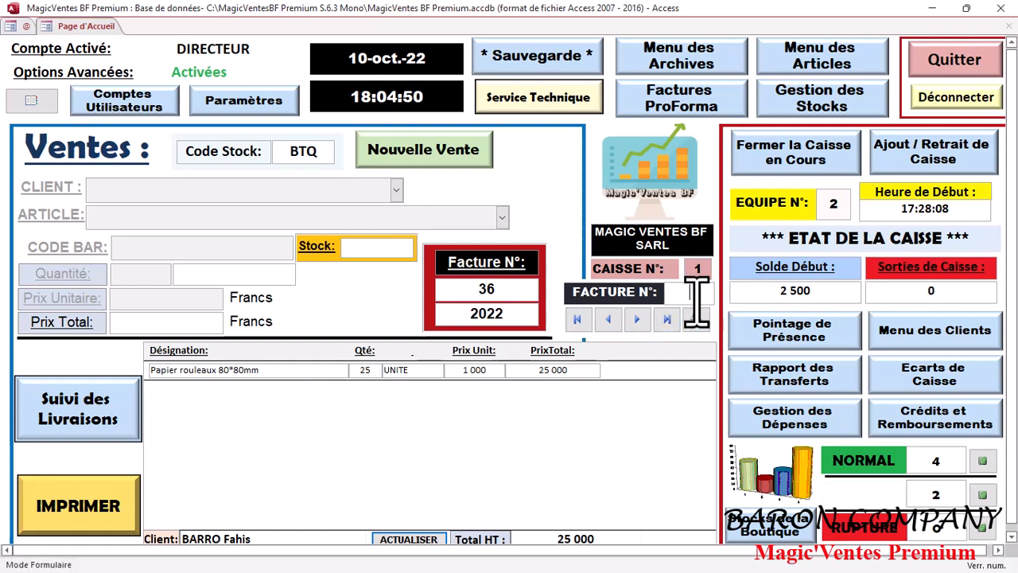
Step: Look up invoice number 29 with the binoculars search
{"action": "type", "text": "29"}
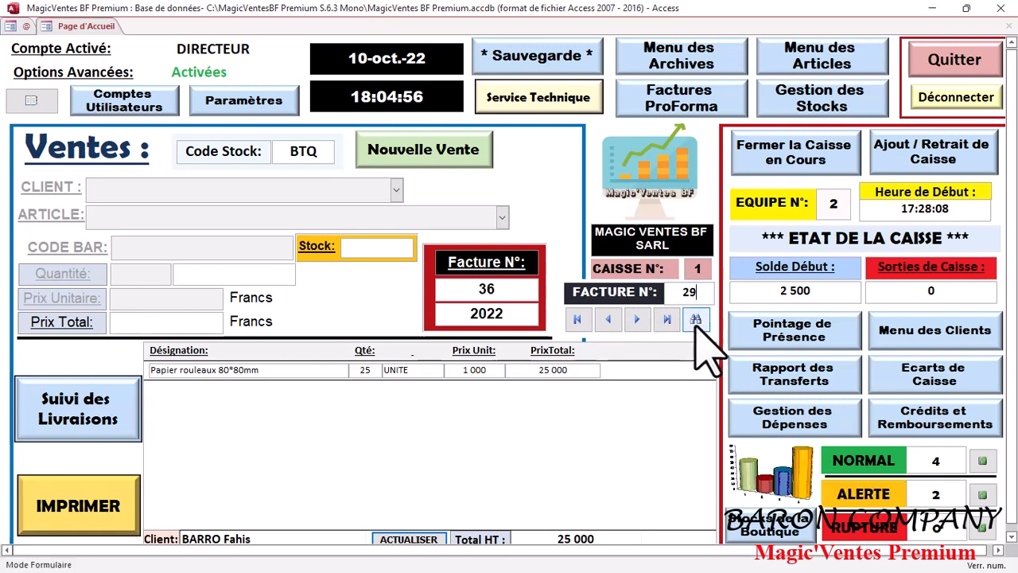
{"action": "left_click", "coordinate": [692, 329]}
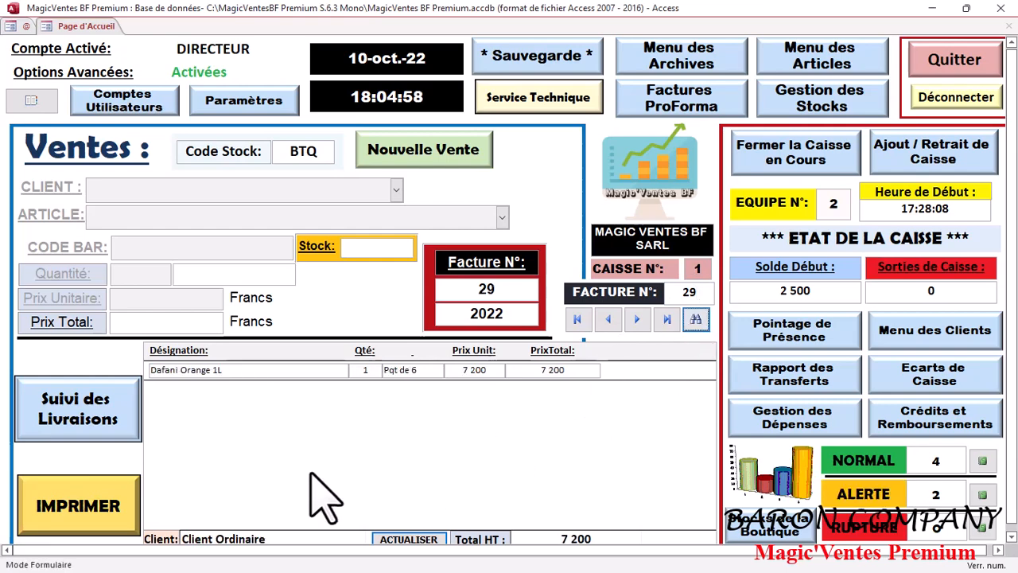
Step: Preview invoice 29 as a standard A4 invoice (Facture Ordinaire) at full size
{"action": "left_click", "coordinate": [59, 497]}
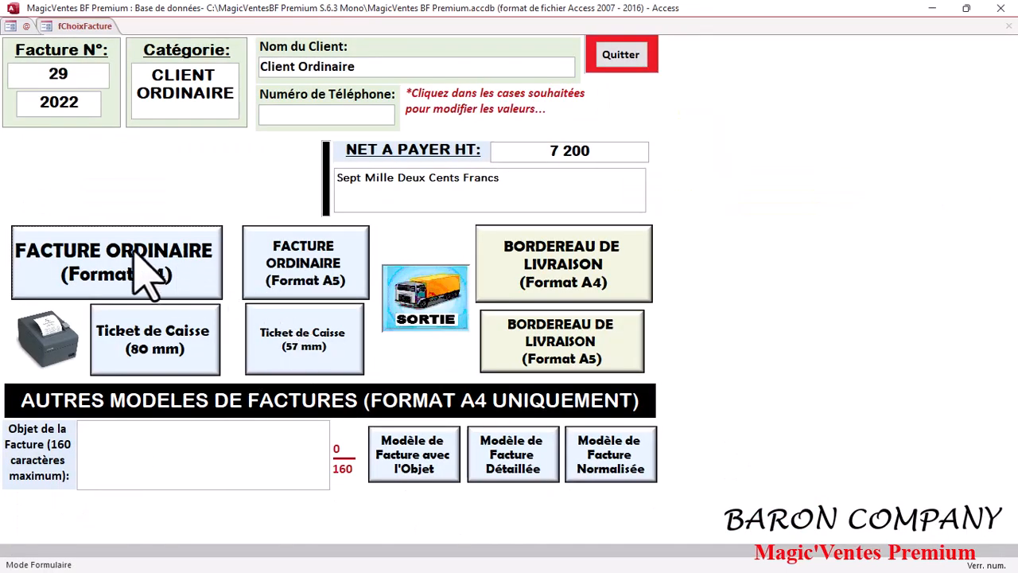
{"action": "left_click", "coordinate": [211, 279]}
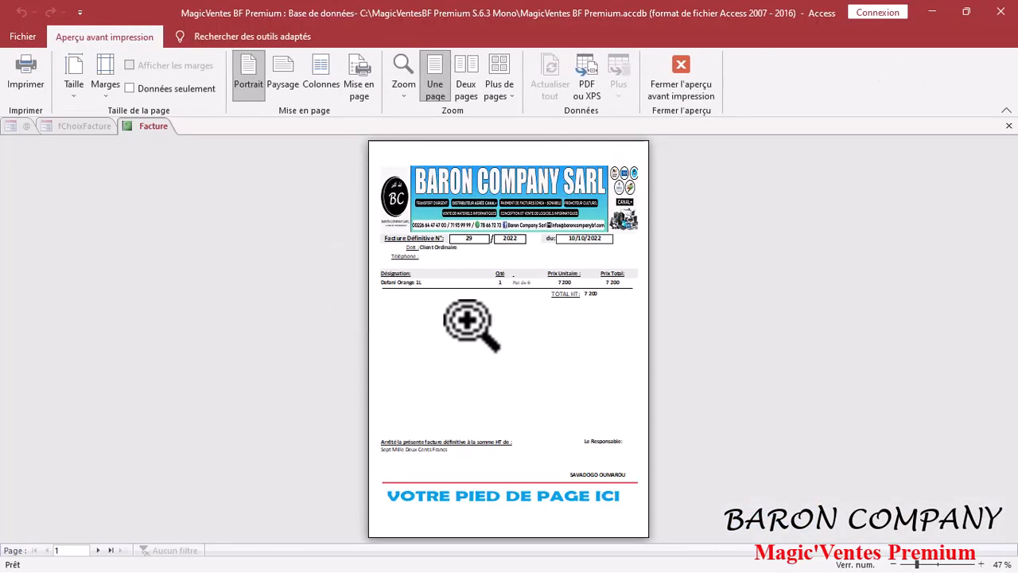
{"action": "left_click", "coordinate": [352, 307]}
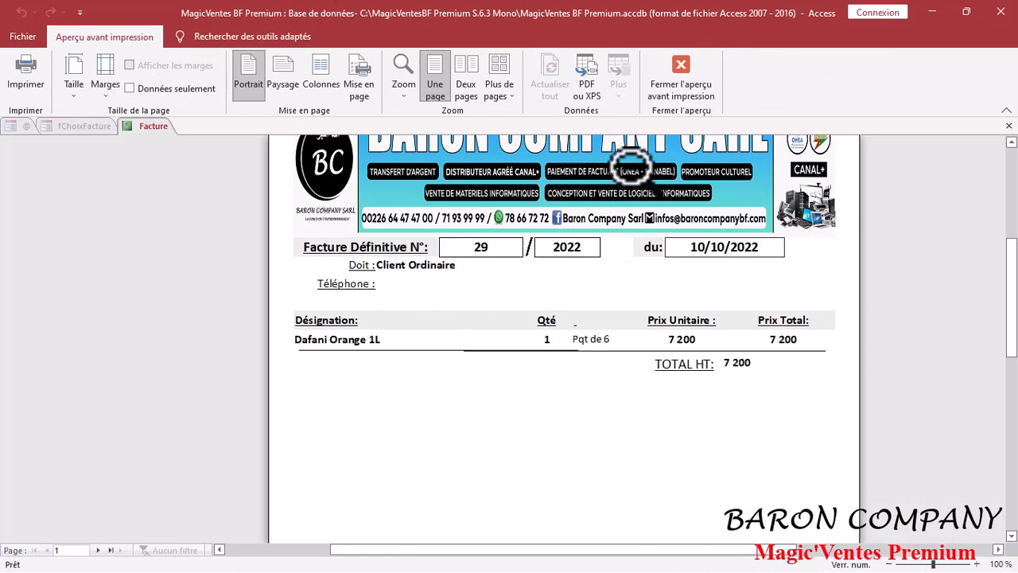
{"action": "left_click", "coordinate": [676, 89]}
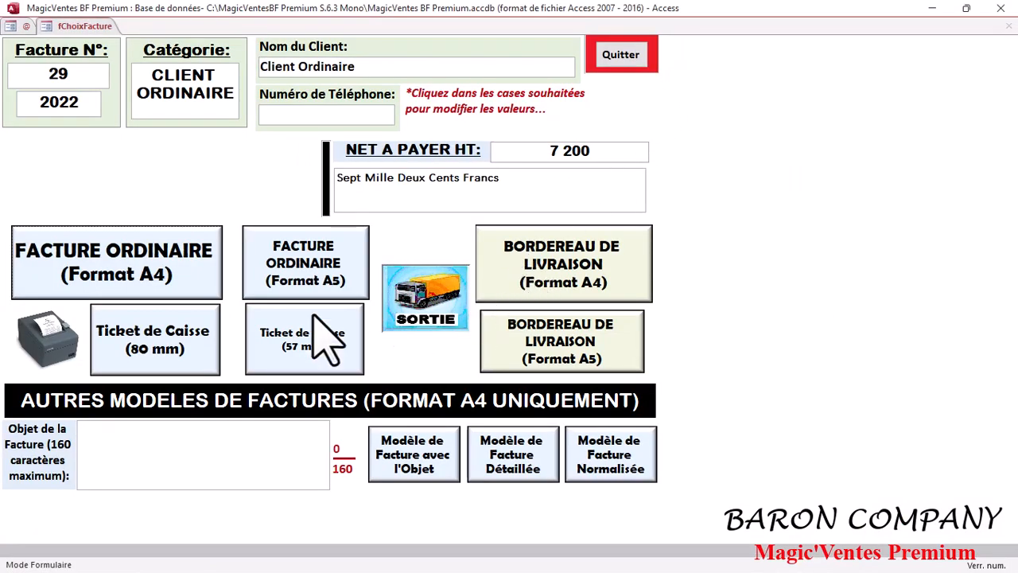
{"action": "left_click", "coordinate": [163, 253]}
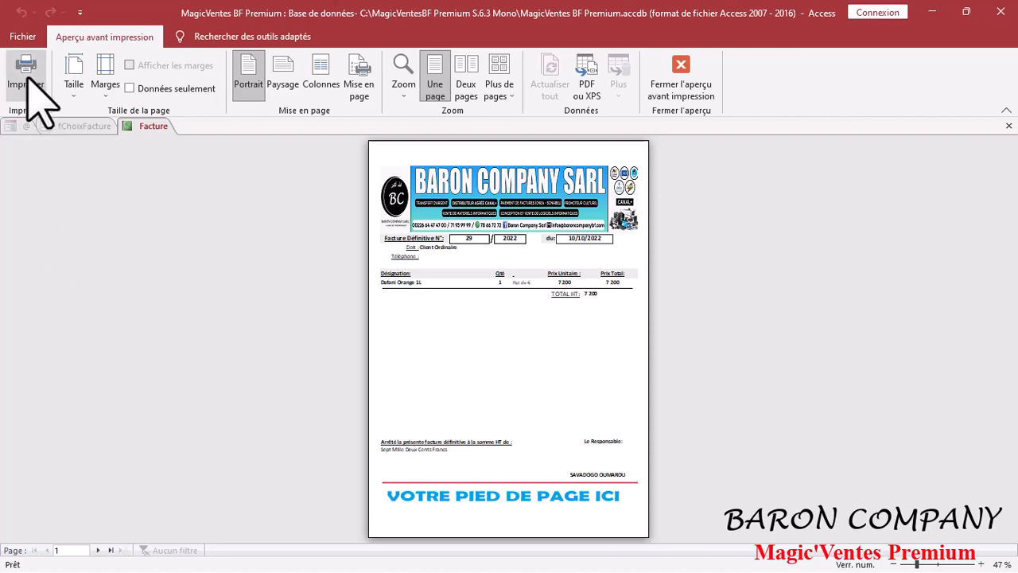
Step: Check the A4 invoice's print settings with Microsoft Print to PDF, then cancel printing
{"action": "left_click", "coordinate": [29, 79]}
{"action": "left_click", "coordinate": [525, 163]}
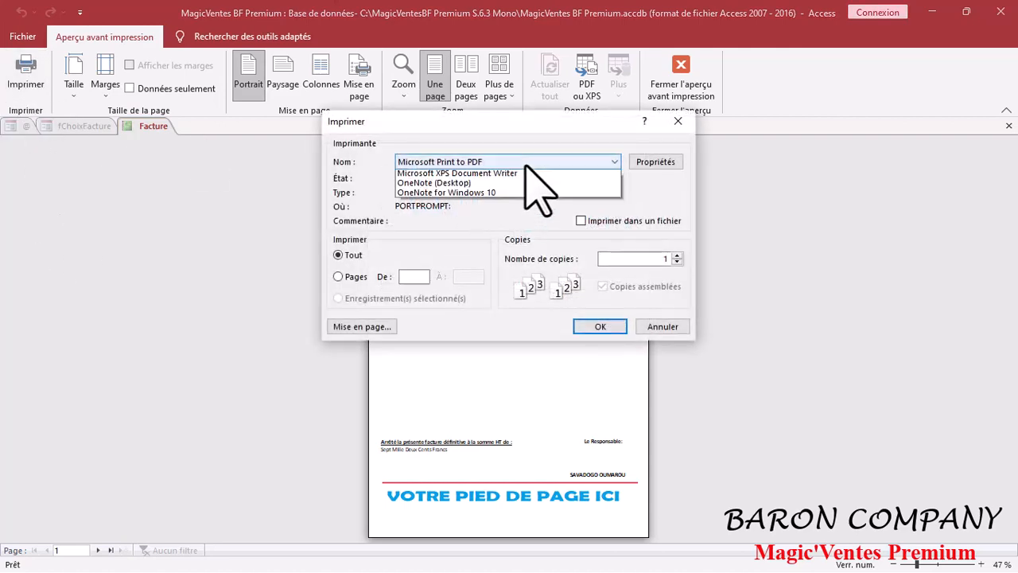
{"action": "left_click", "coordinate": [468, 284]}
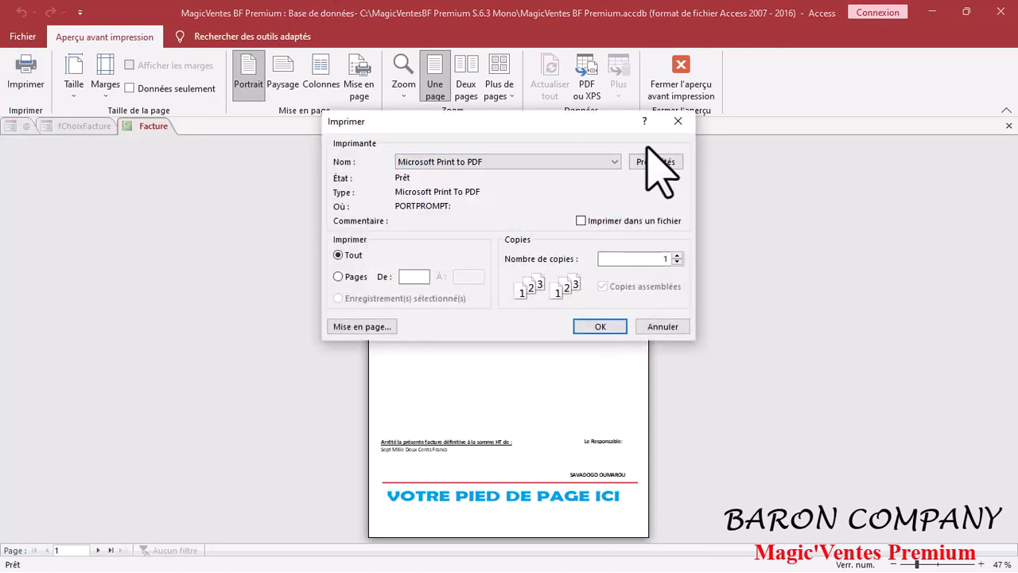
{"action": "left_click", "coordinate": [674, 91]}
{"action": "left_click", "coordinate": [682, 119]}
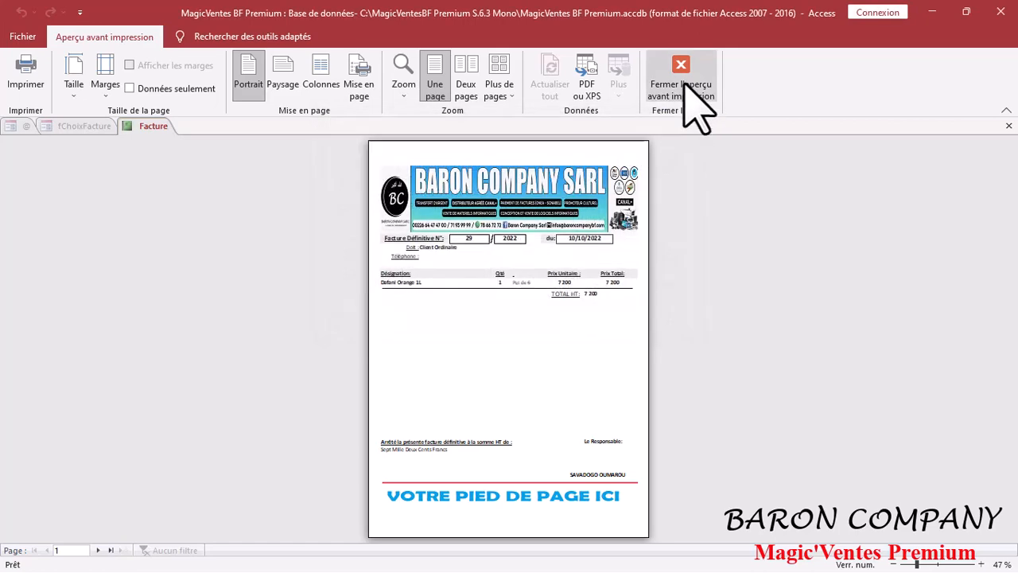
{"action": "left_click", "coordinate": [683, 94]}
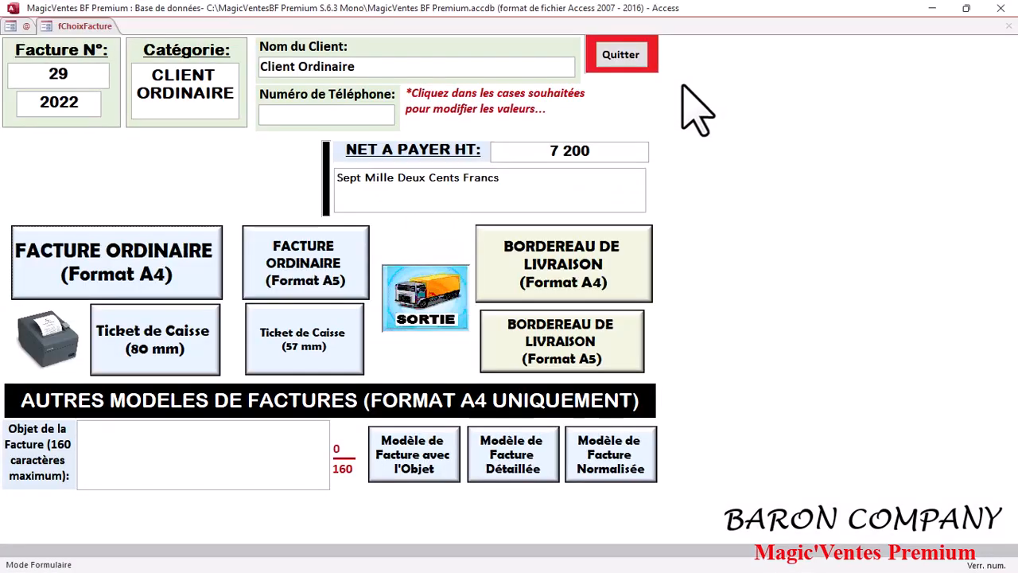
Step: Preview invoice 29 as an 80 mm cash receipt, cancel printing, and return to sales
{"action": "left_click", "coordinate": [208, 364]}
{"action": "left_click", "coordinate": [34, 77]}
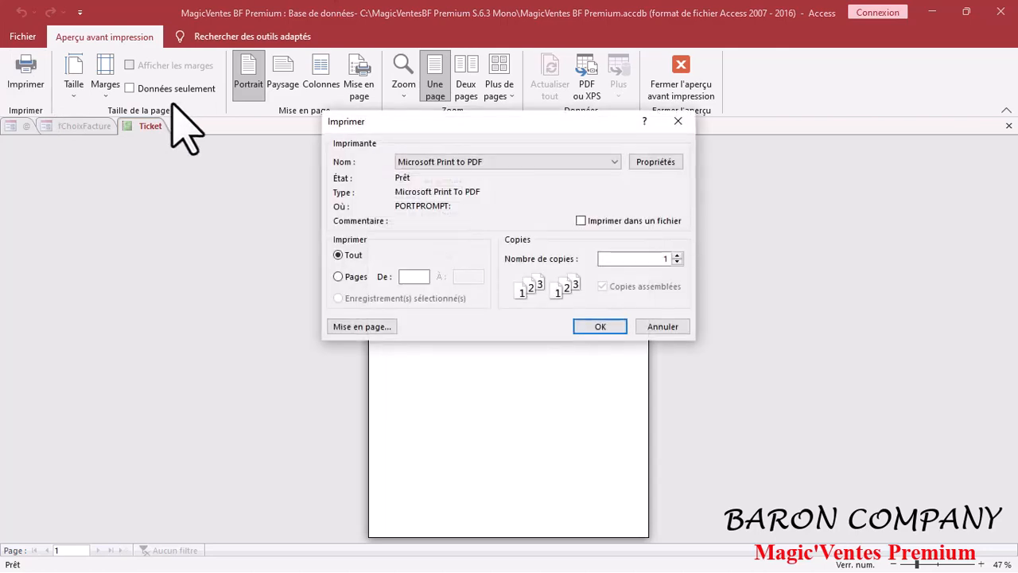
{"action": "left_click", "coordinate": [676, 122]}
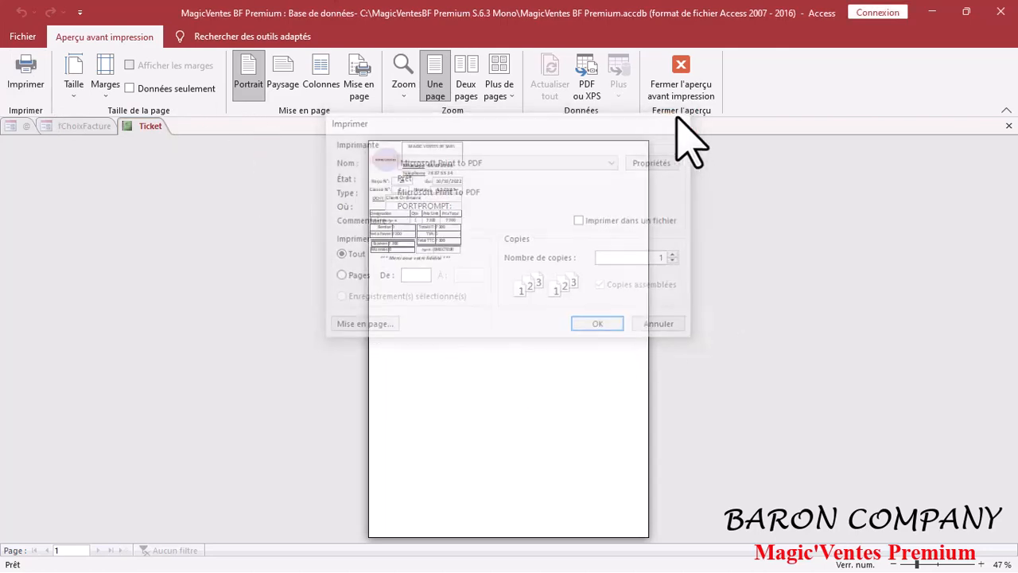
{"action": "left_click", "coordinate": [682, 87]}
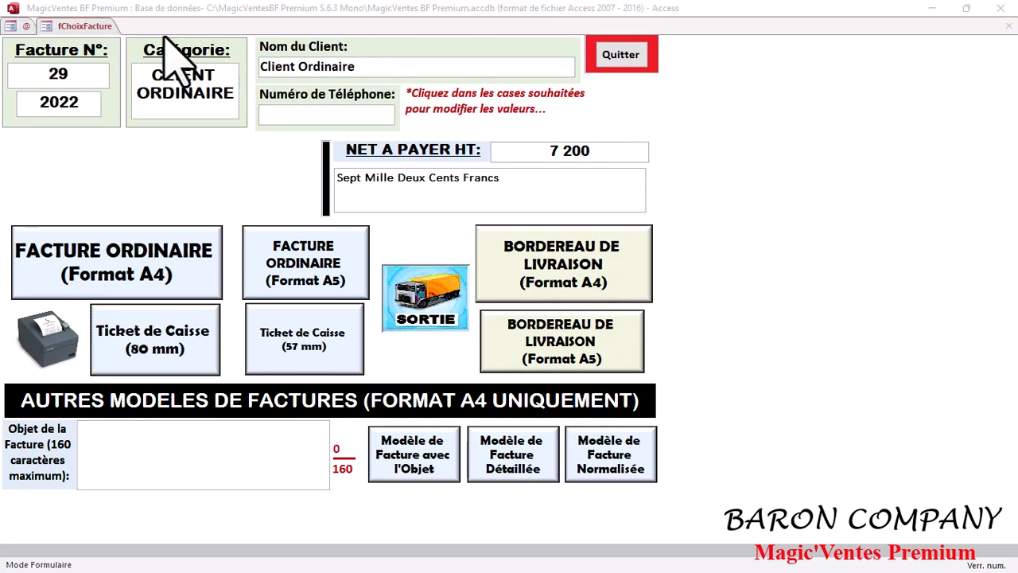
{"action": "left_click", "coordinate": [632, 59]}
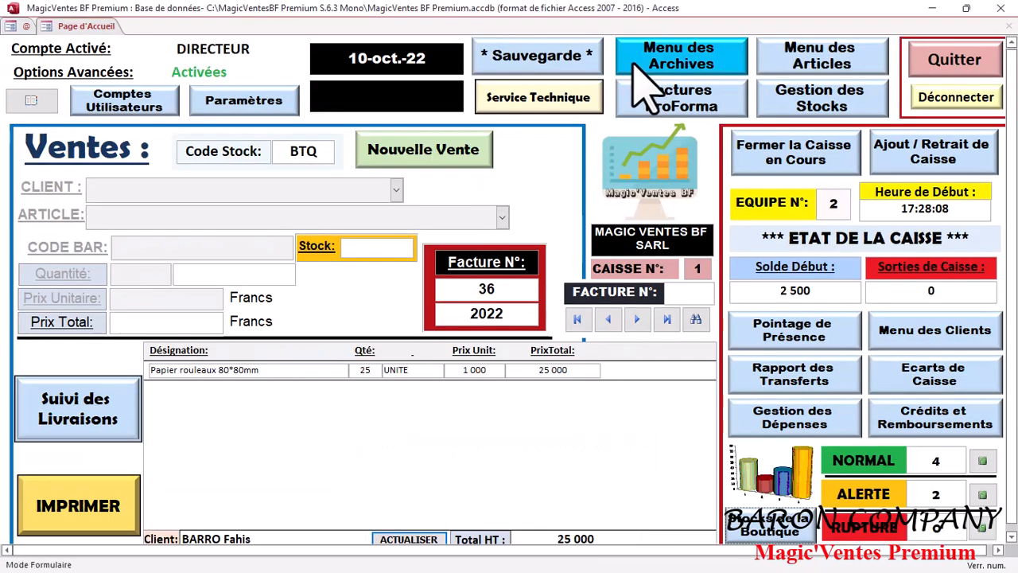